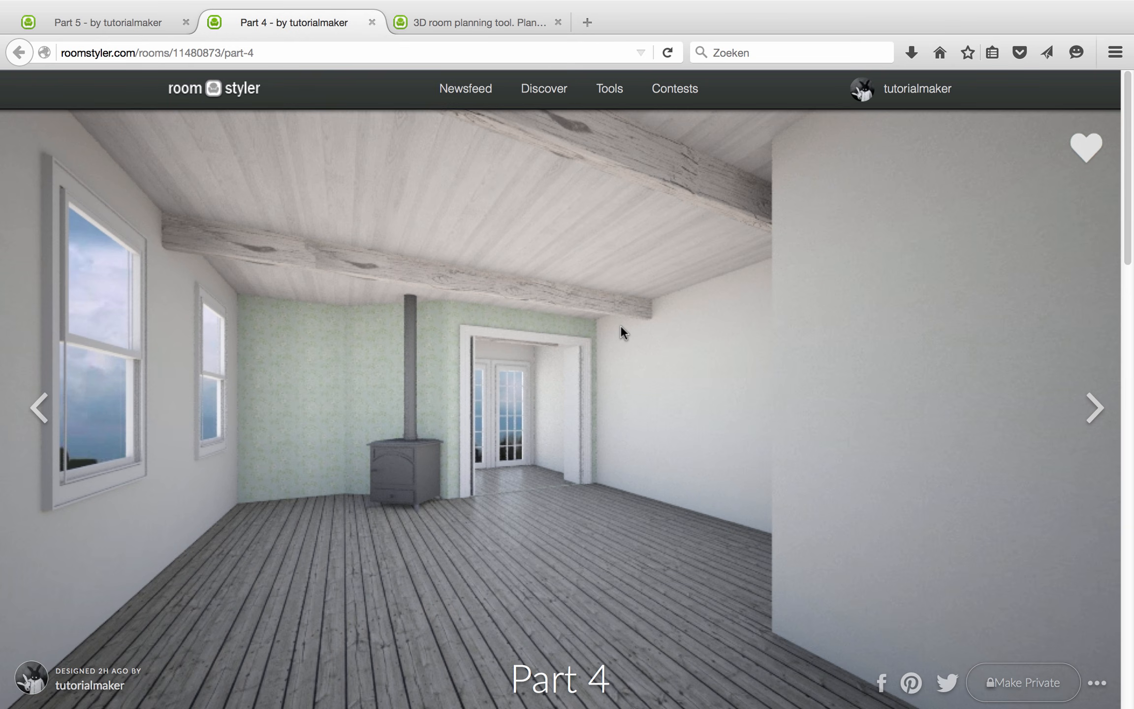
Open the Part 4 room in the 3D planner for editing.
click(1096, 682)
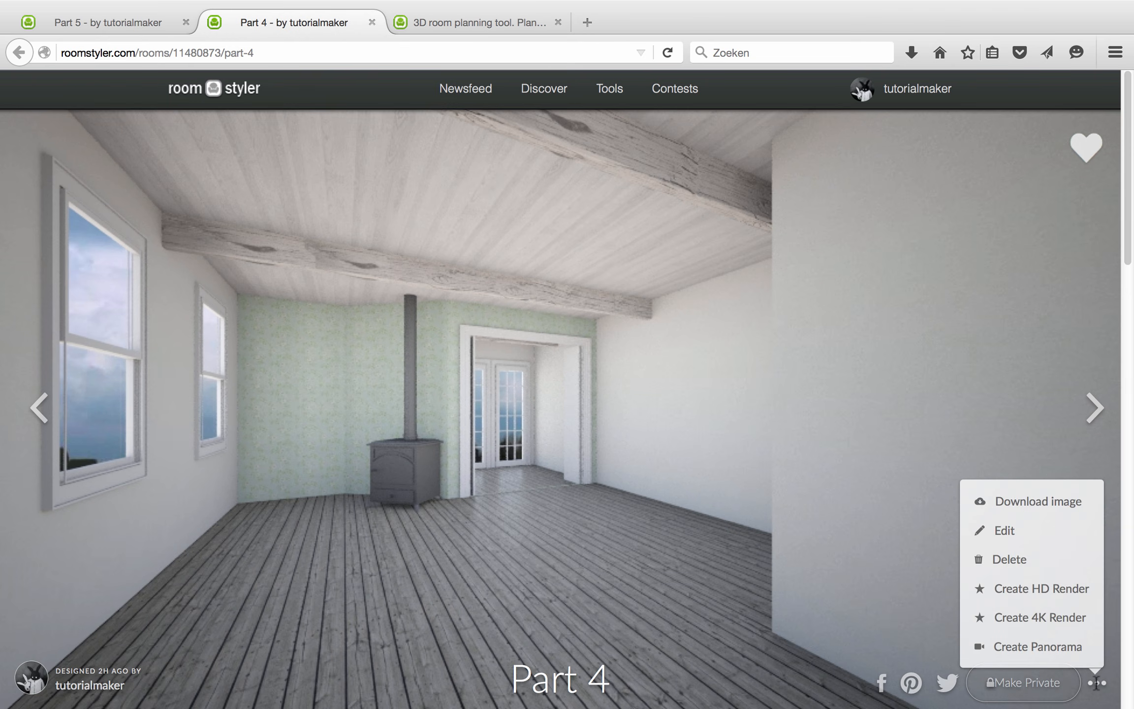
click(1023, 533)
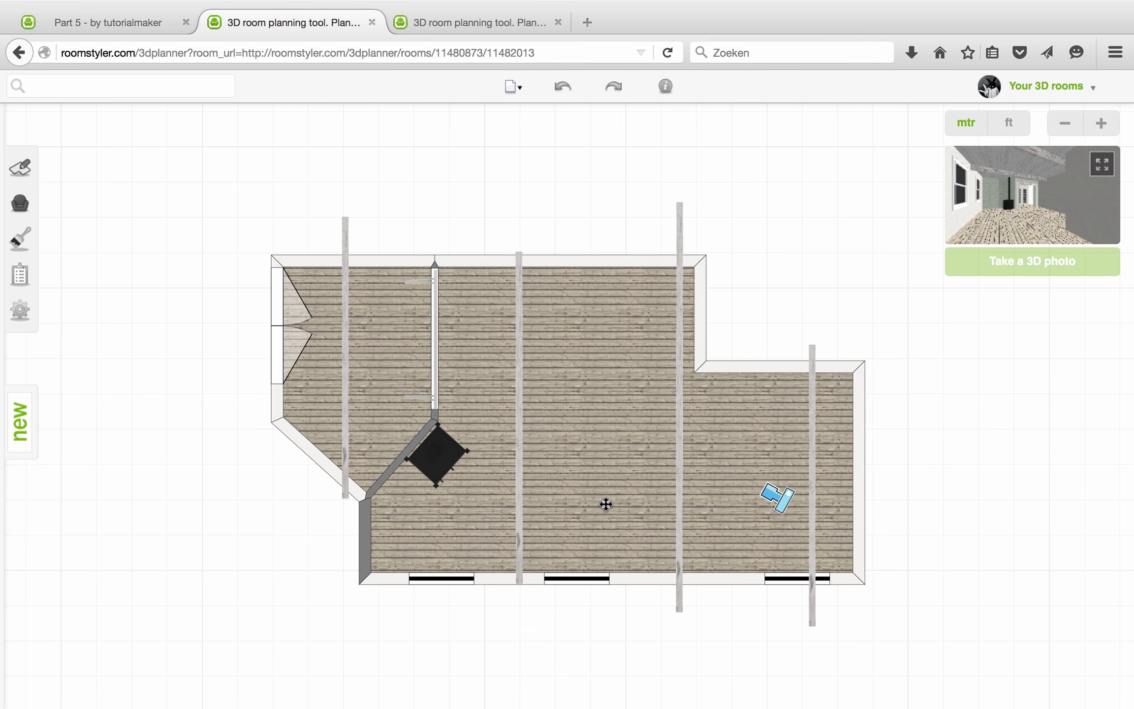
Search the furniture library for "bookcase".
click(21, 205)
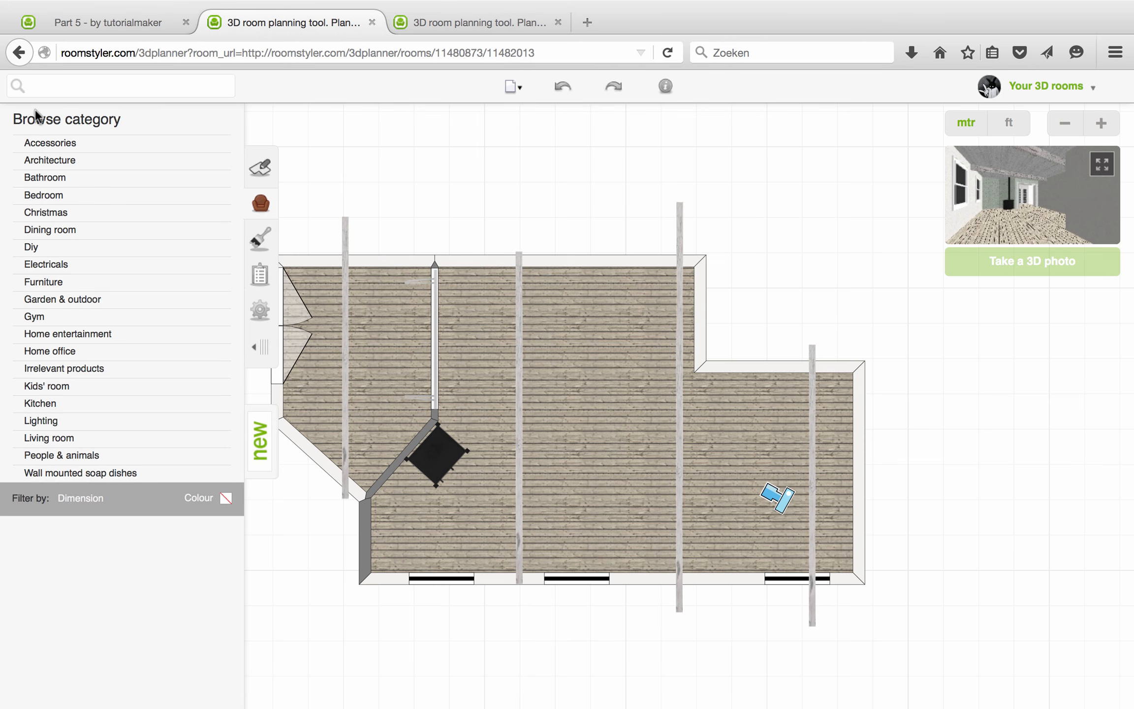
click(37, 89)
text(book)
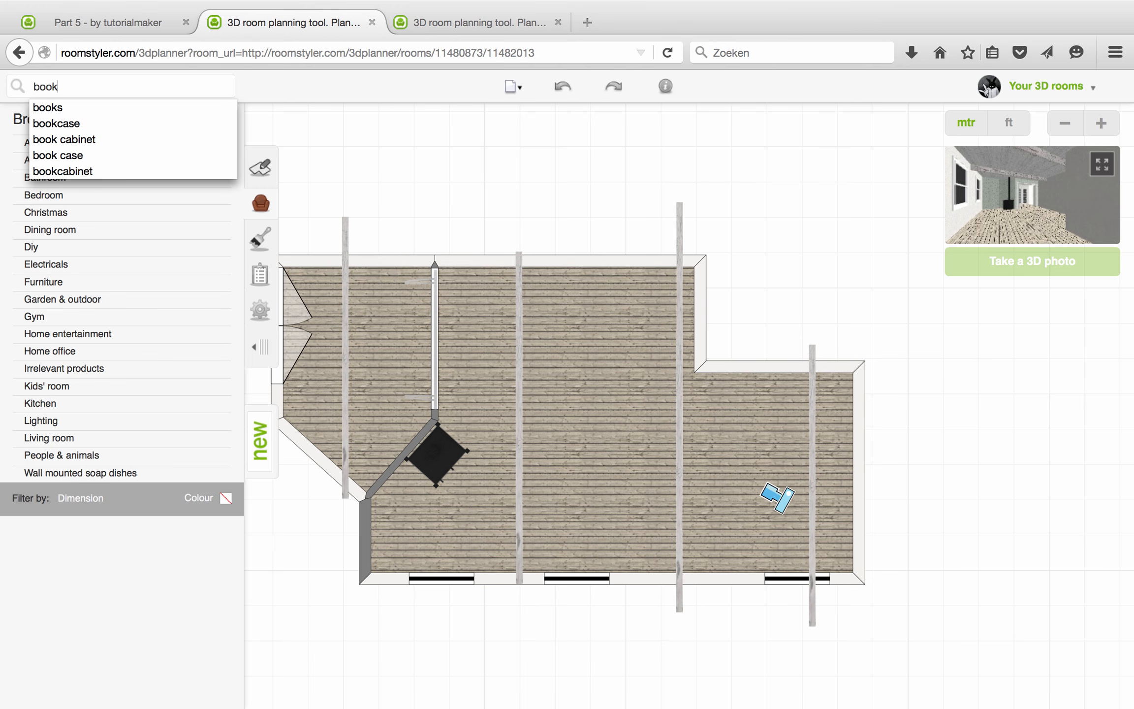
text(case)
key(Return)
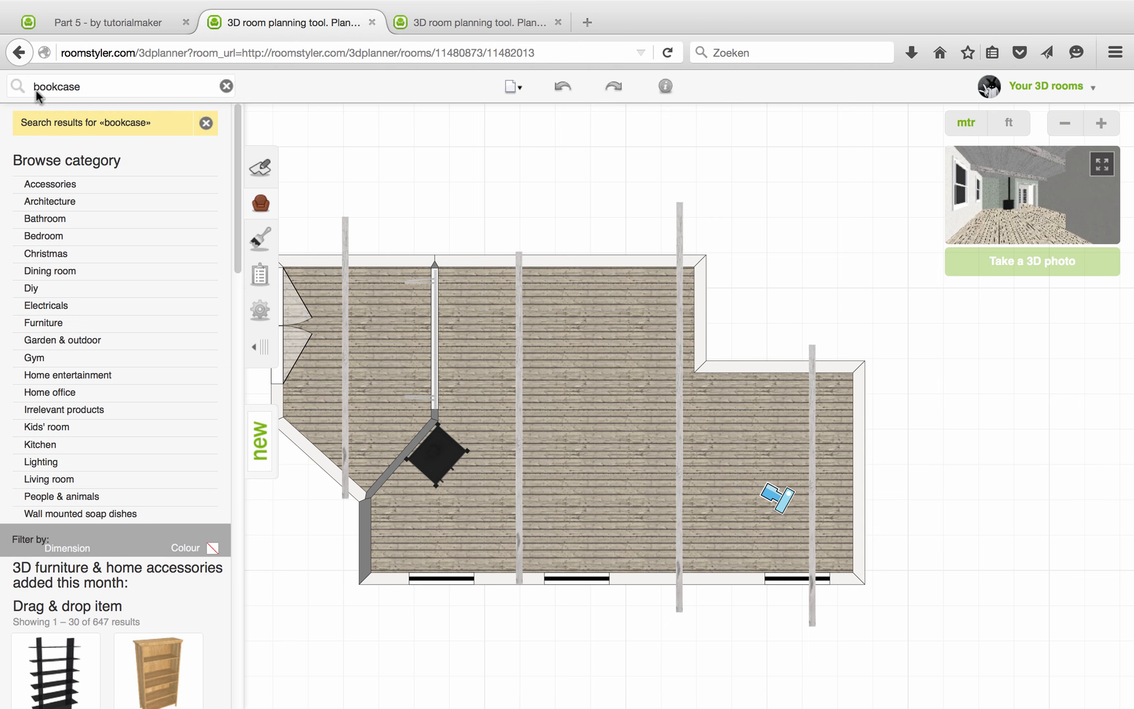
Filter the bookcases by dimension with a box about 1.68 m x 0.46 m along the upper wall beside the double doors.
scroll(69, 204, down, 1)
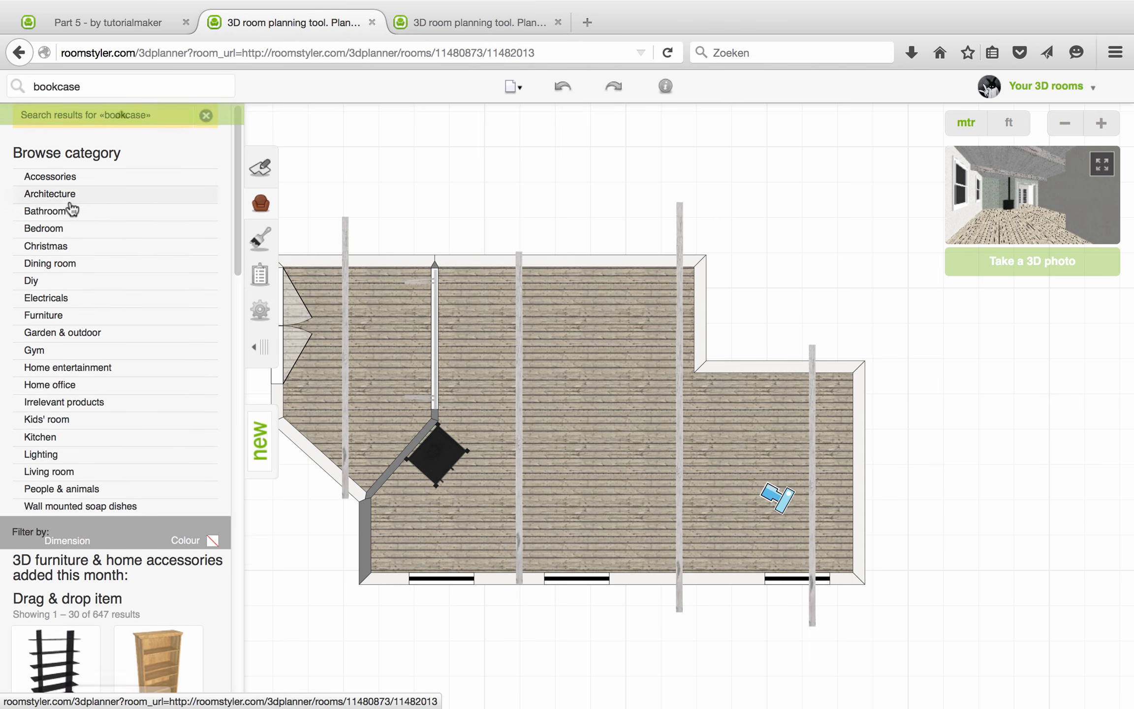
scroll(143, 286, down, 2)
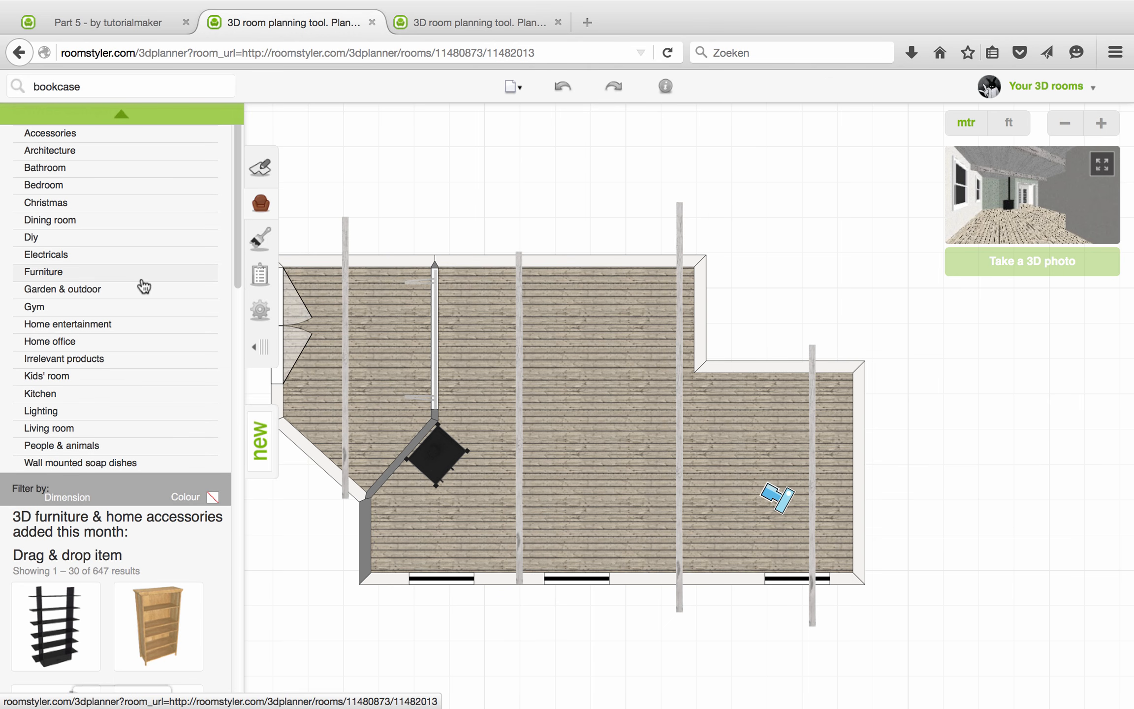
scroll(144, 286, down, 1)
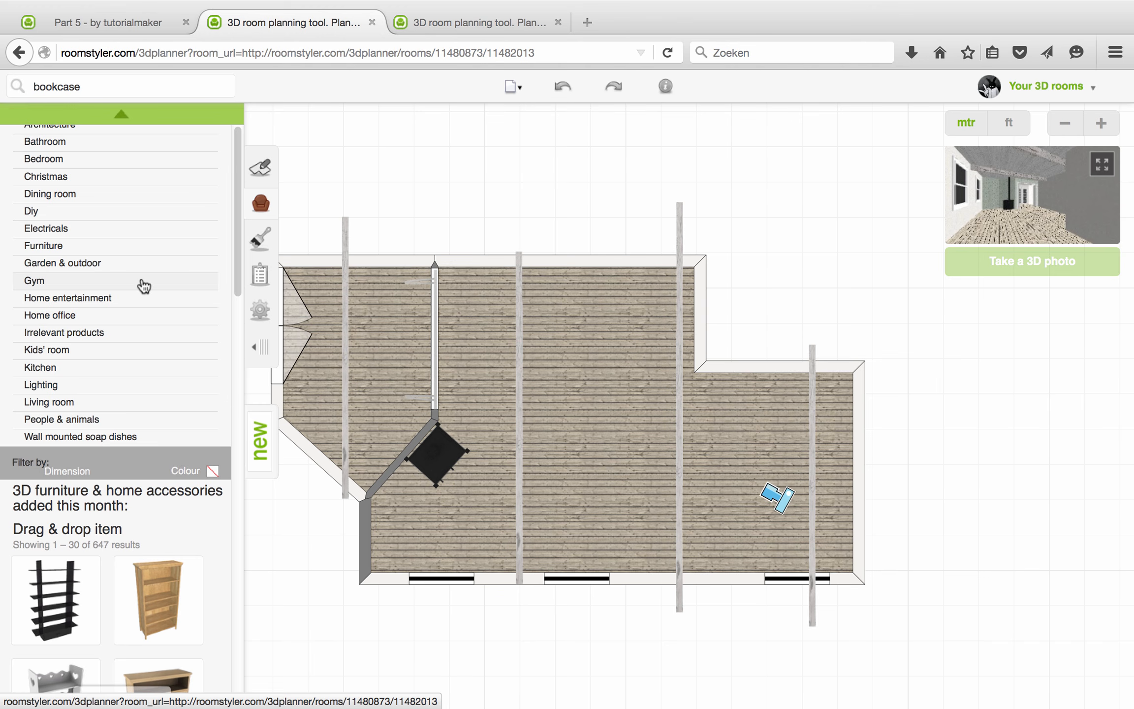
scroll(144, 285, down, 4)
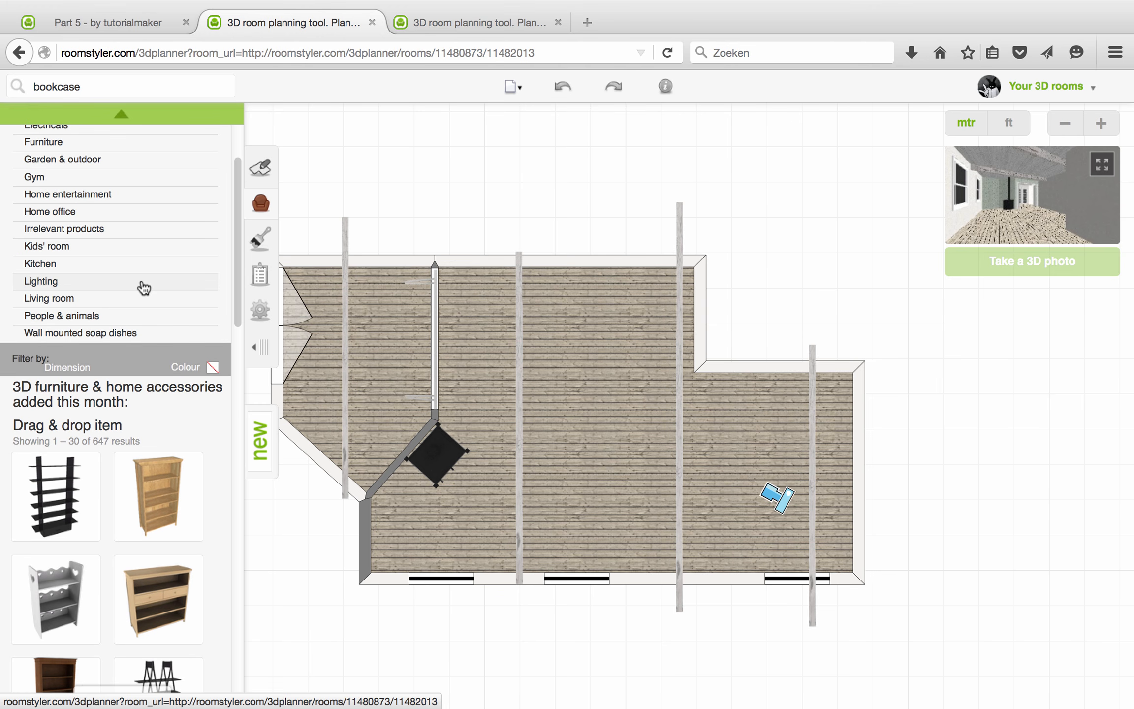
scroll(144, 288, up, 7)
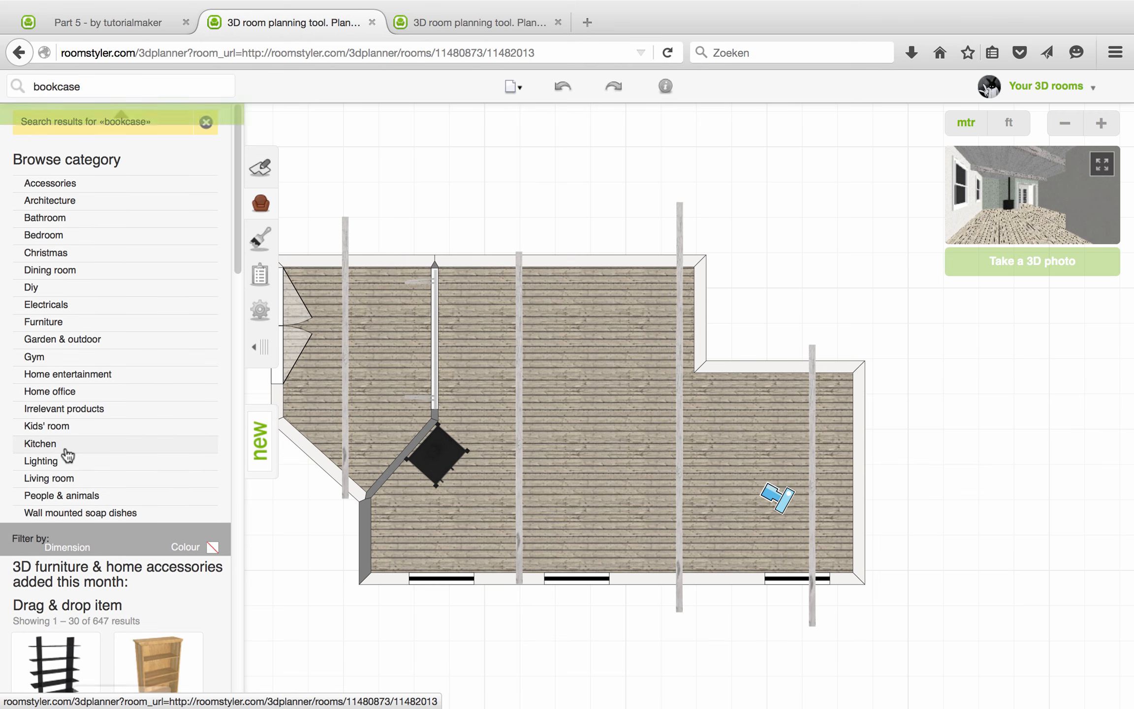
scroll(78, 448, down, 1)
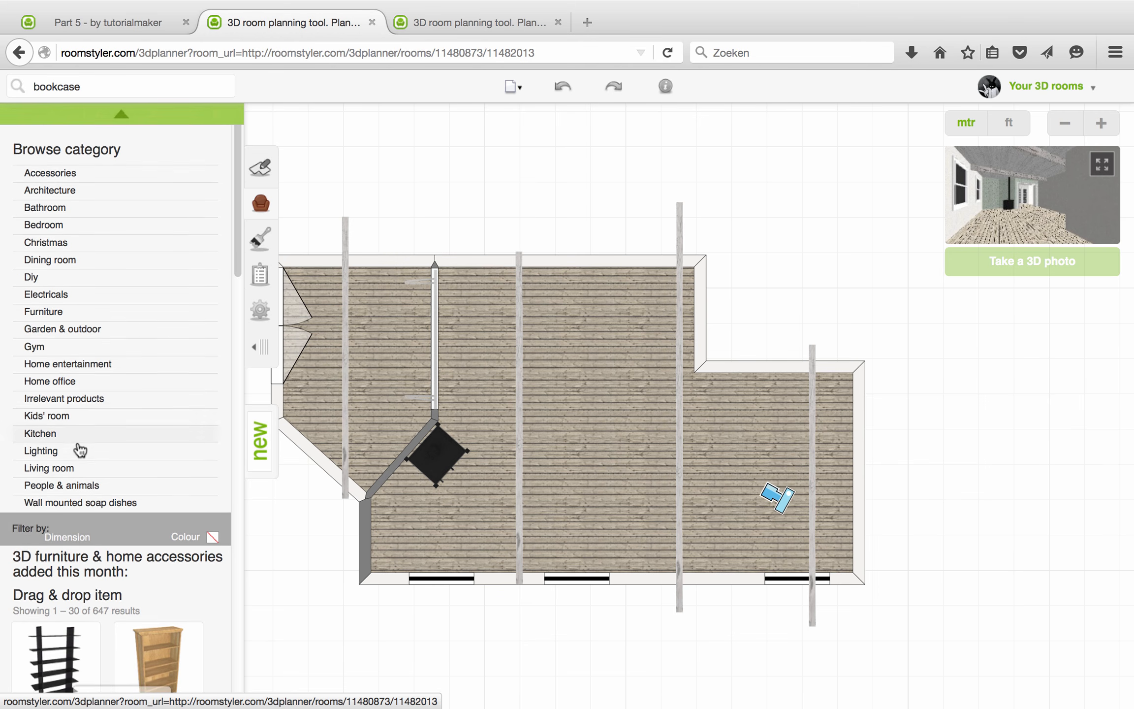
click(73, 538)
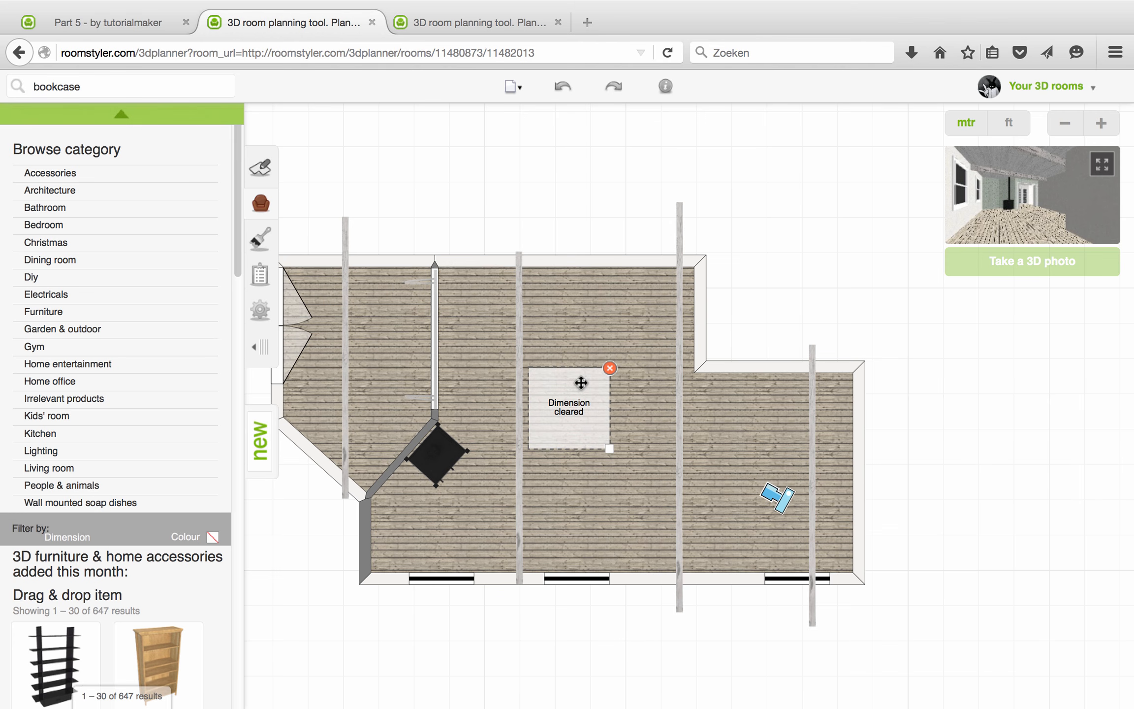
drag(421, 205, 514, 207)
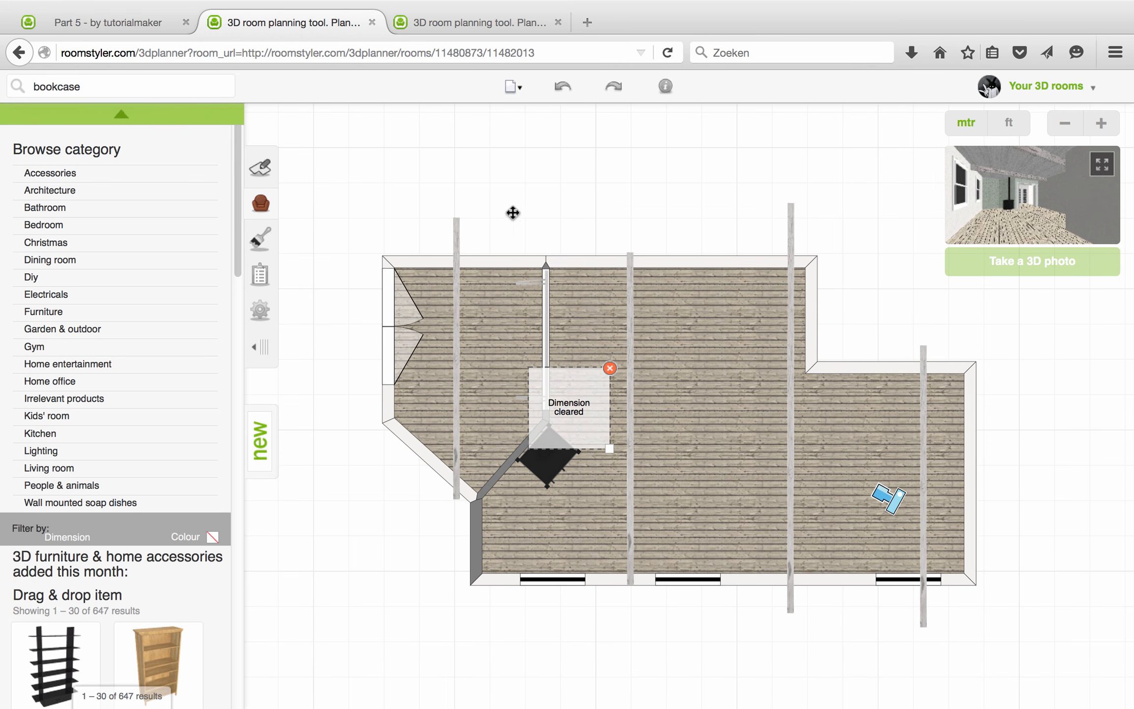
drag(516, 213, 428, 284)
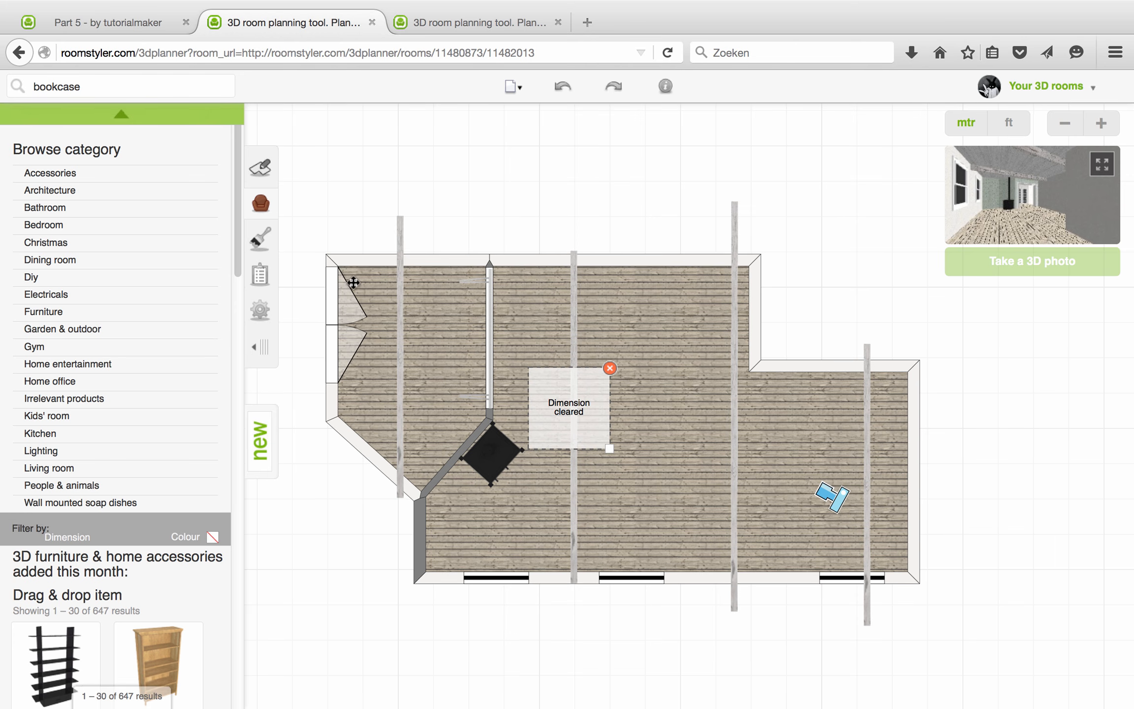
drag(563, 408, 383, 309)
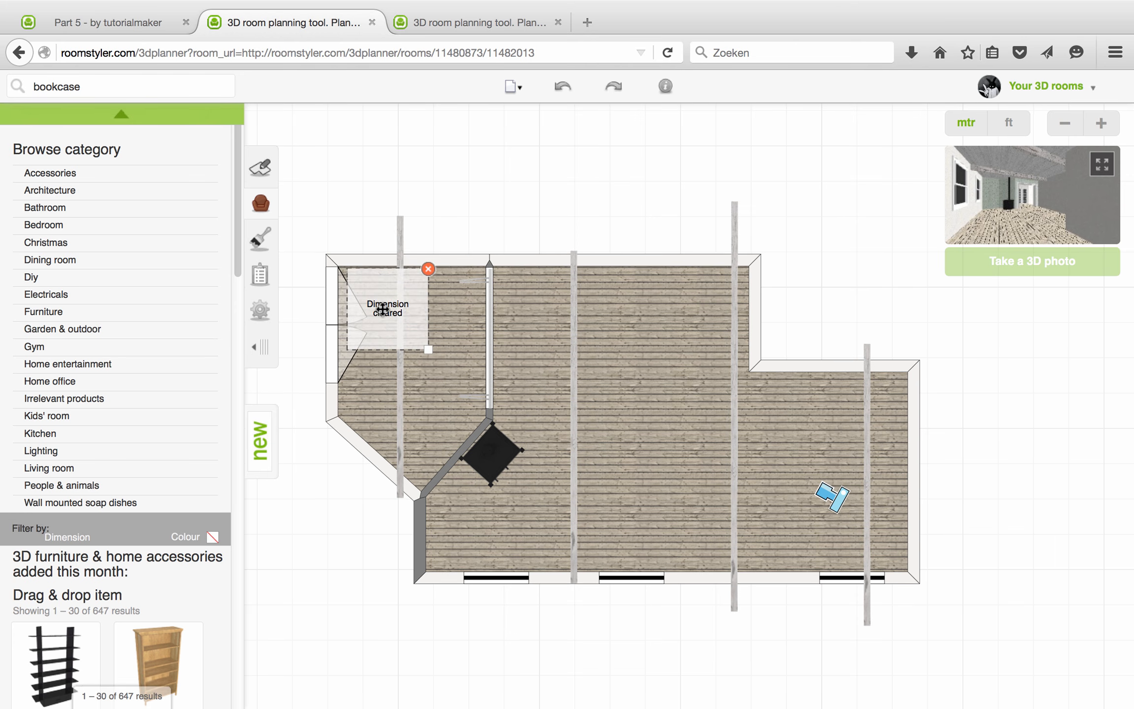
drag(428, 349, 464, 299)
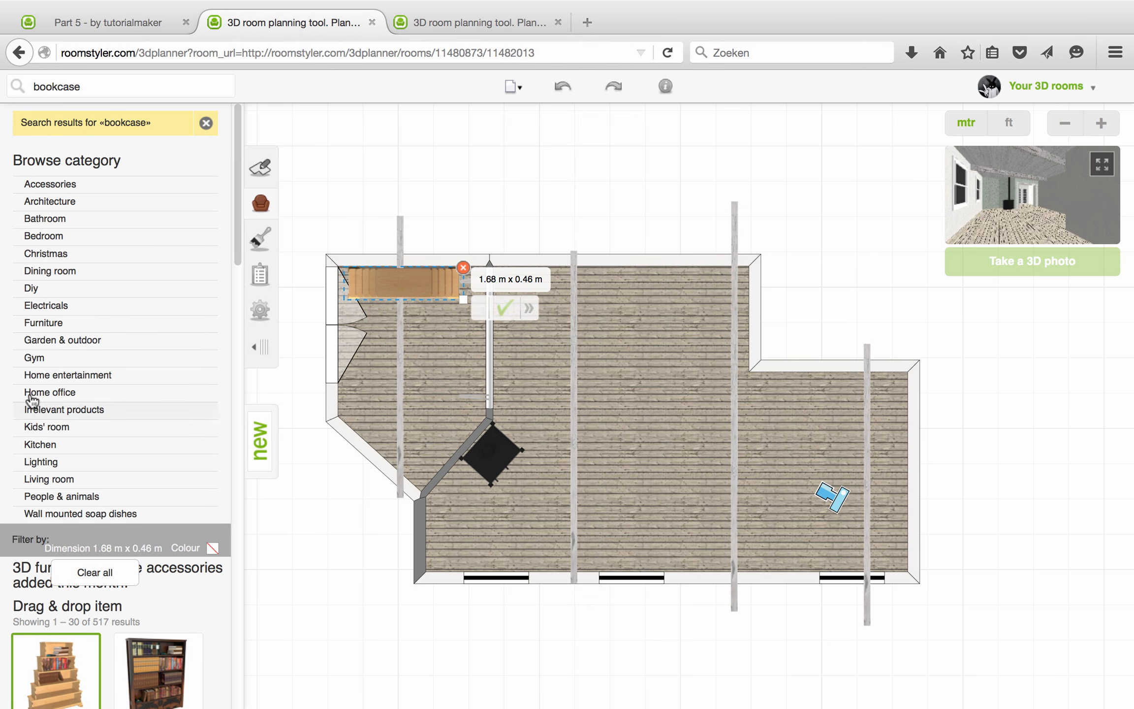
Try the matching bookcases in the marked space, place the dark wooden one filled with books, and shift it slightly away from the double doors.
scroll(71, 372, down, 7)
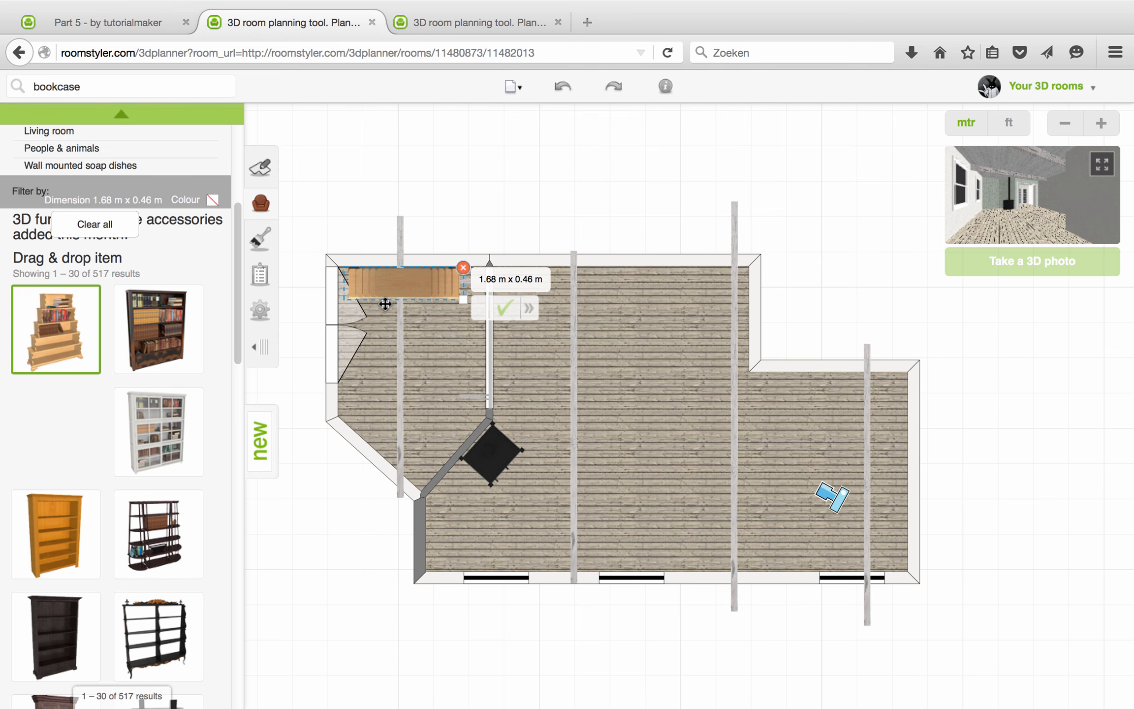
click(529, 309)
click(529, 309)
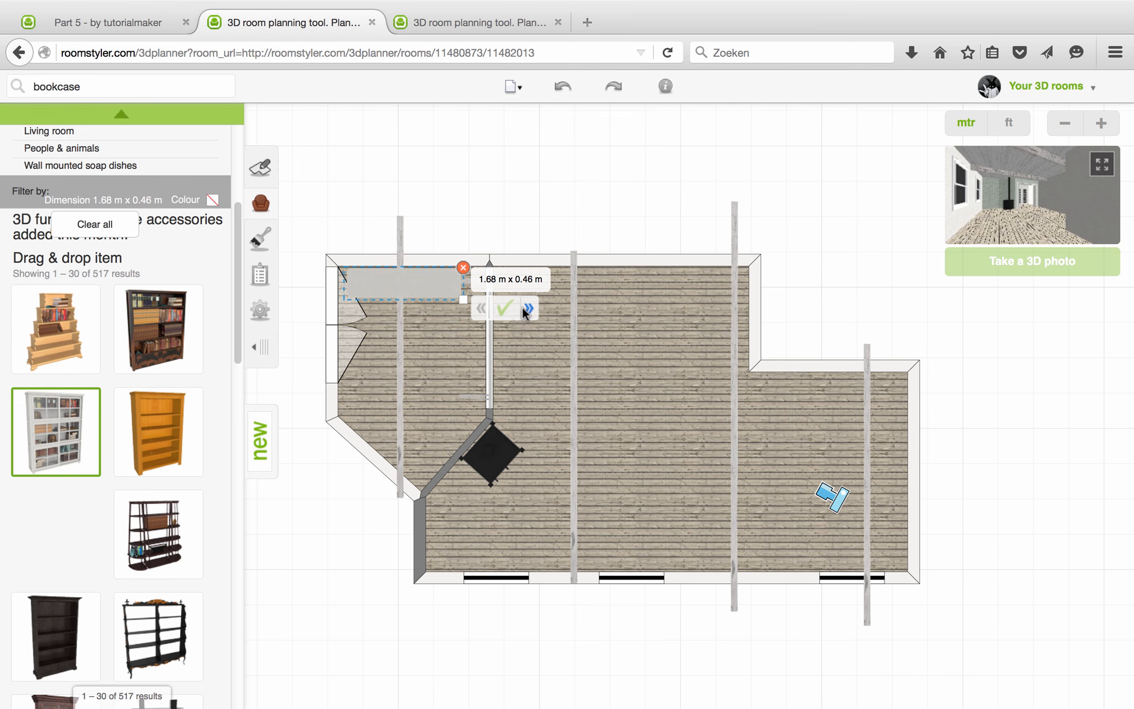
click(478, 306)
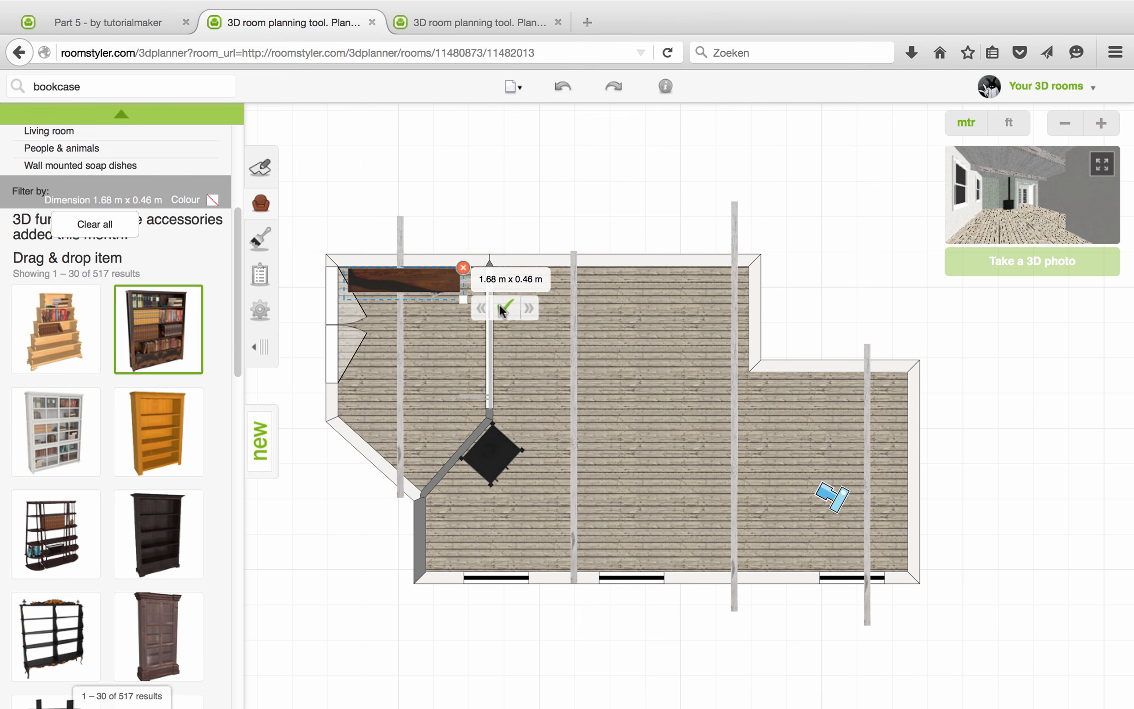
click(503, 307)
drag(435, 287, 440, 286)
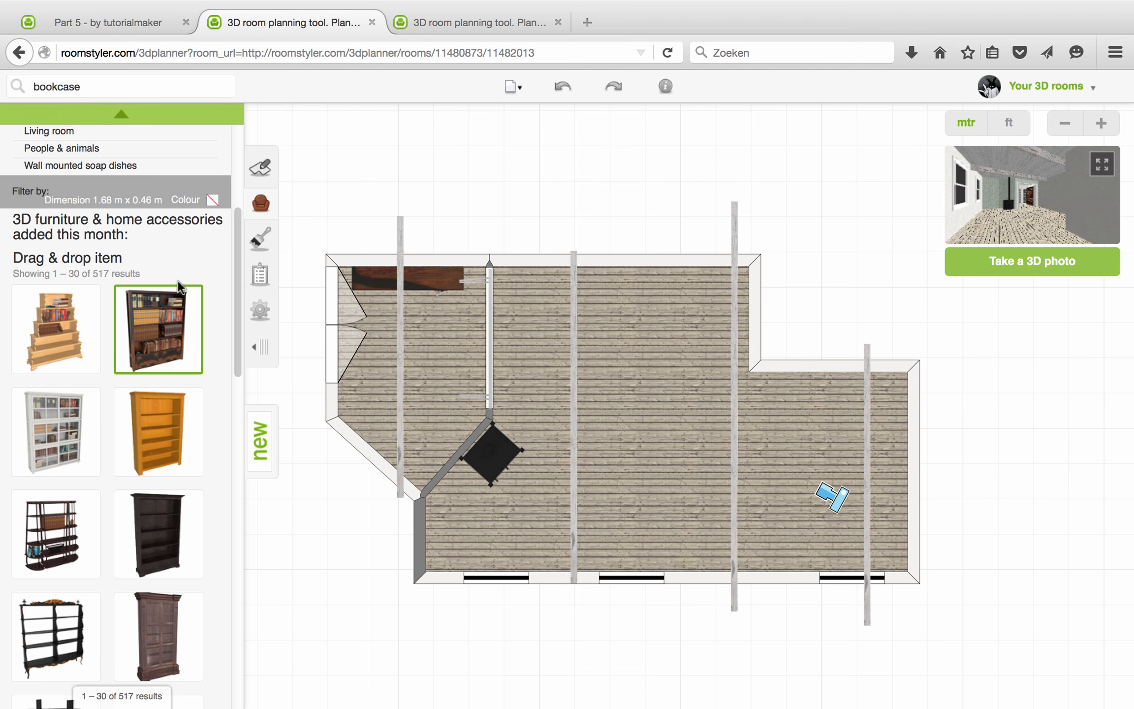
Filter the bookcases to white ones of about 1.04 m x 0.36 m, with the size box in the inner corner of the room's right-hand alcove.
click(97, 202)
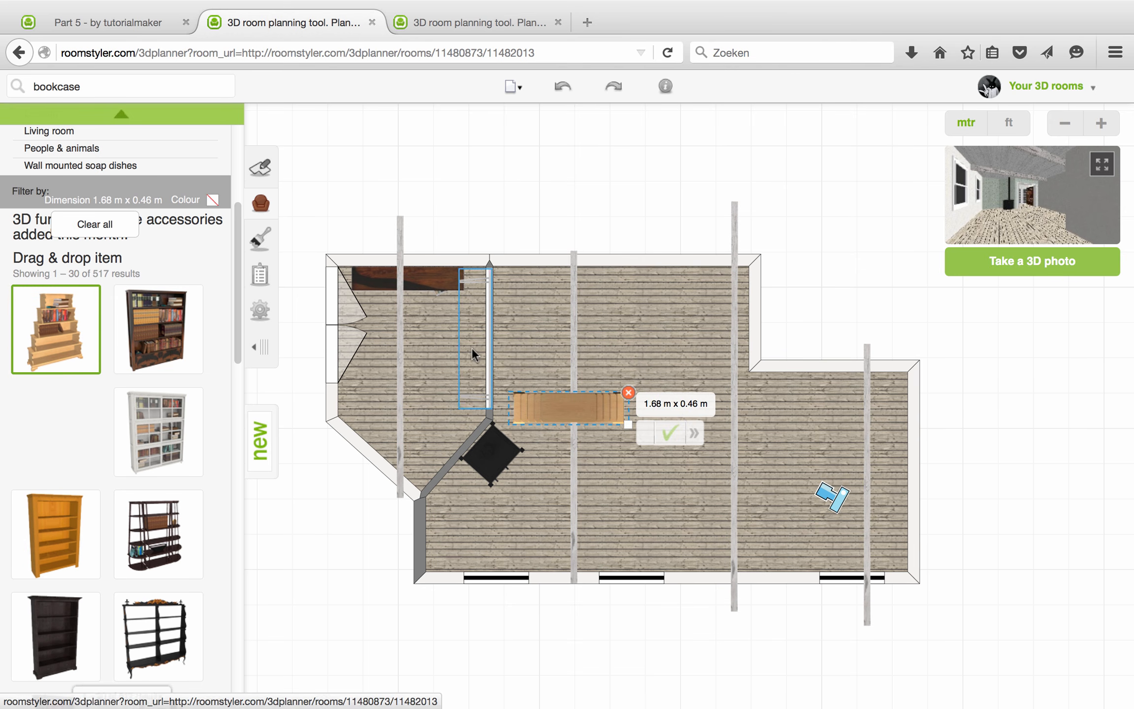
drag(573, 415, 822, 396)
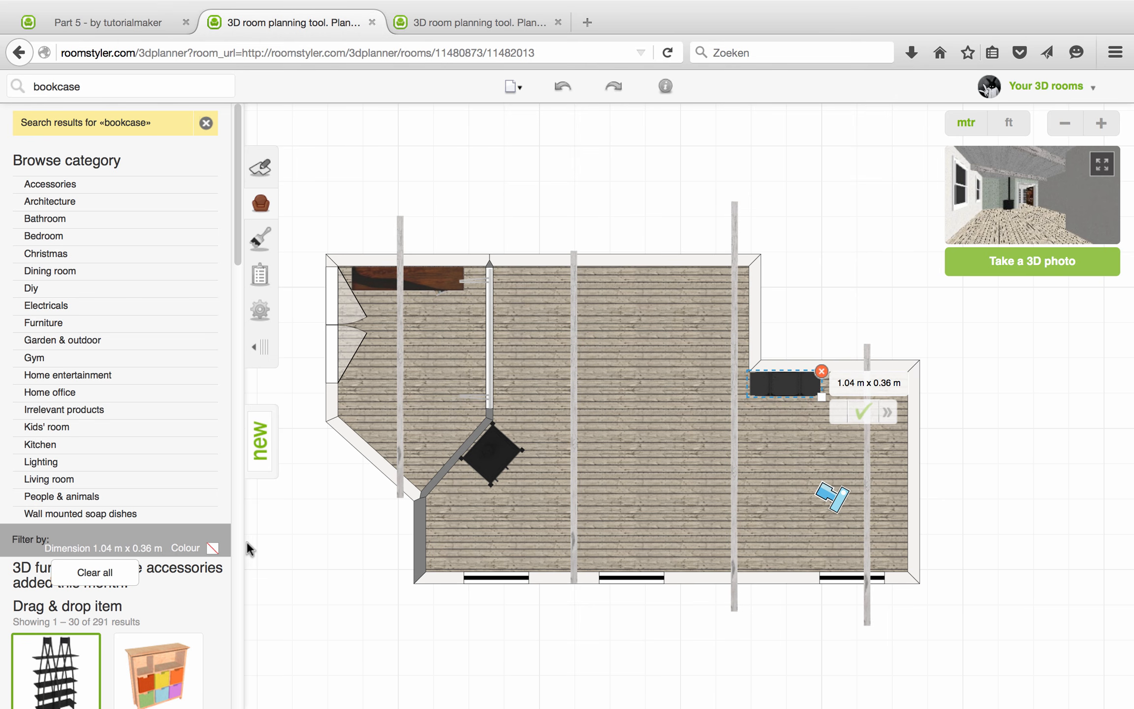
click(212, 550)
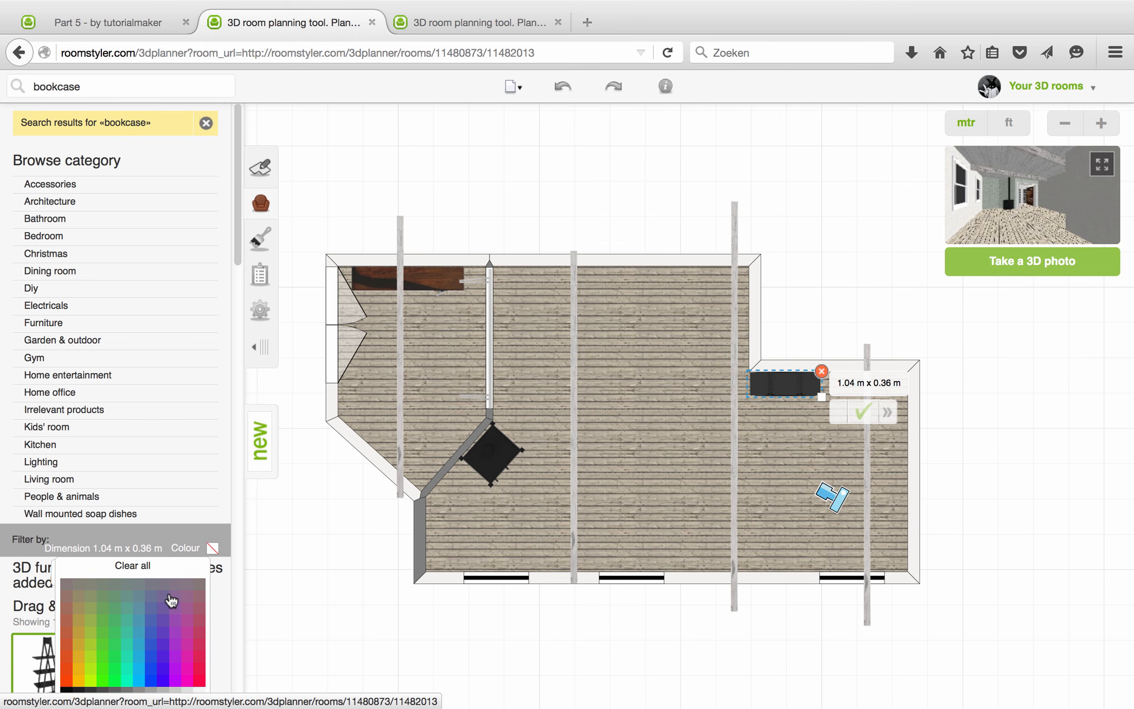
scroll(172, 602, down, 2)
scroll(174, 561, down, 3)
mouse_move(172, 561)
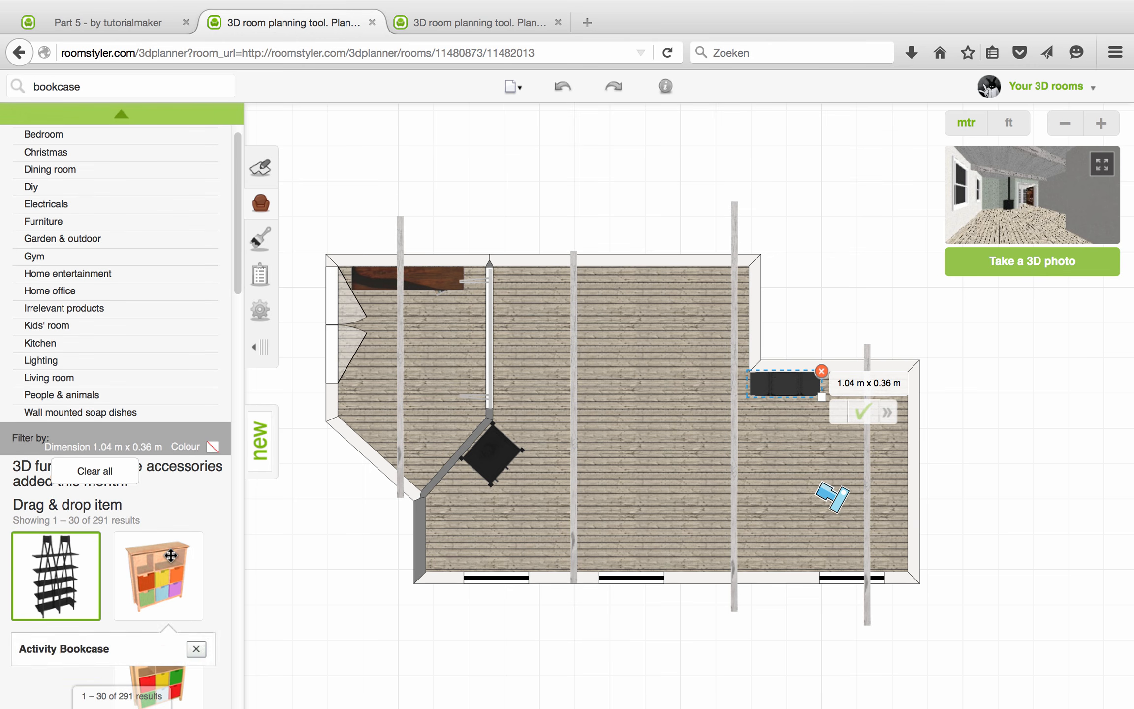
click(212, 447)
click(188, 593)
scroll(187, 590, down, 10)
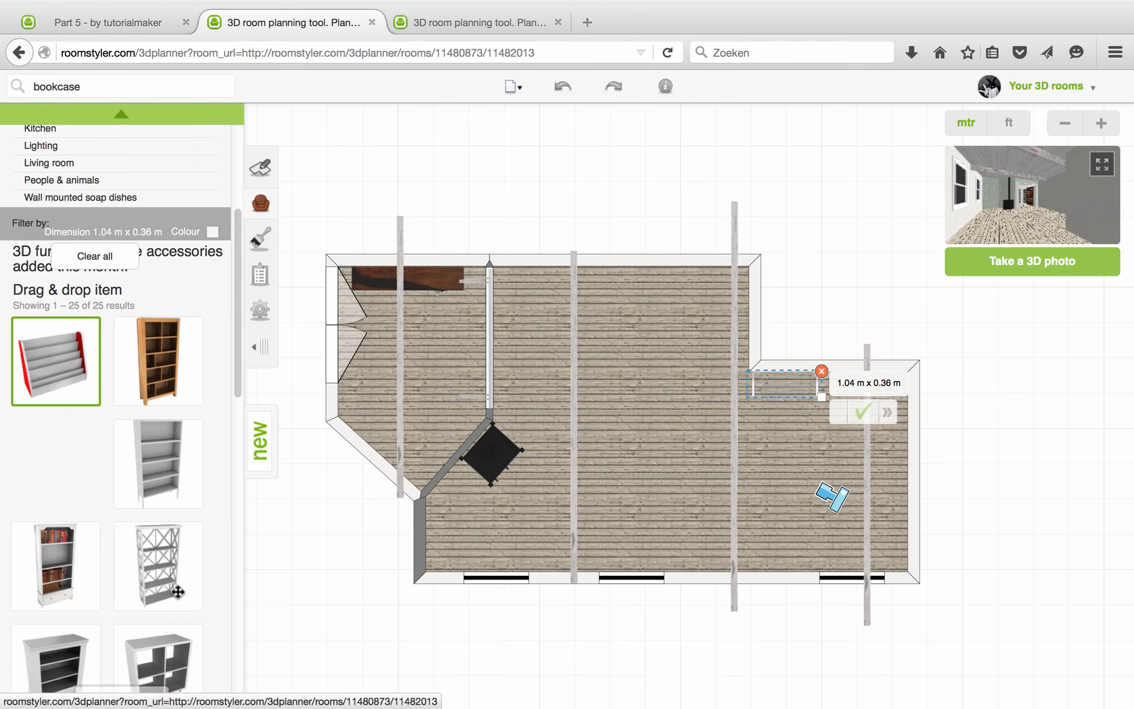
Place the white Lila Bookcase with books in the marked alcove corner and push it against the side wall.
click(887, 413)
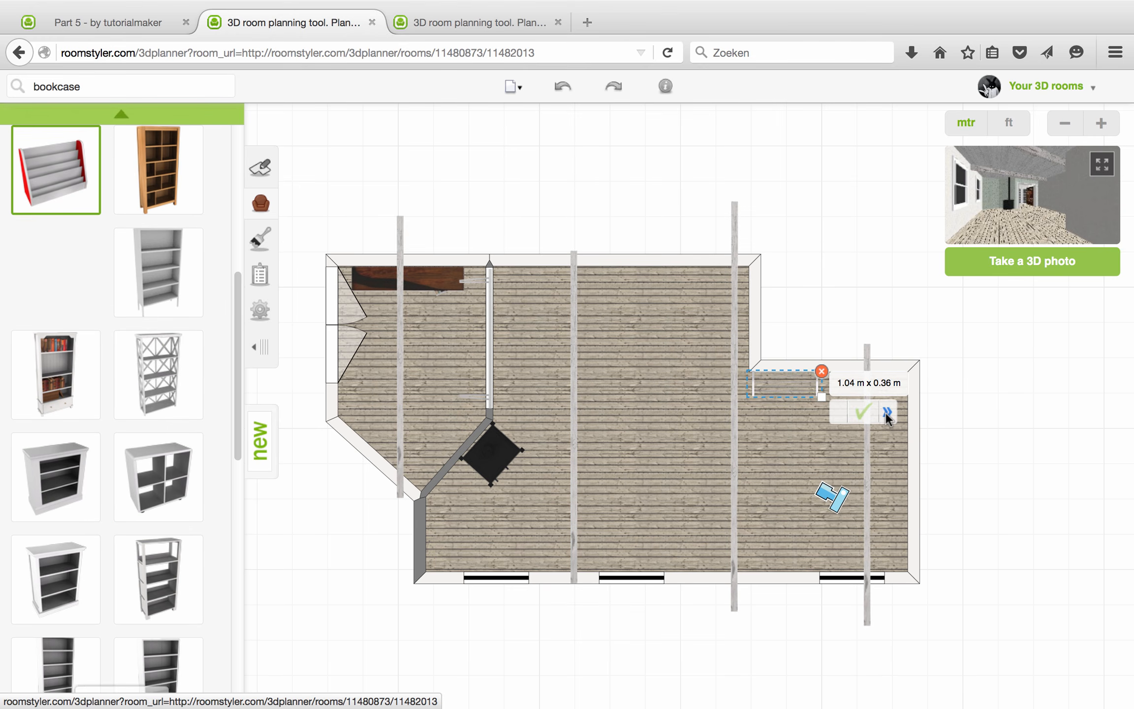
click(887, 414)
click(887, 414)
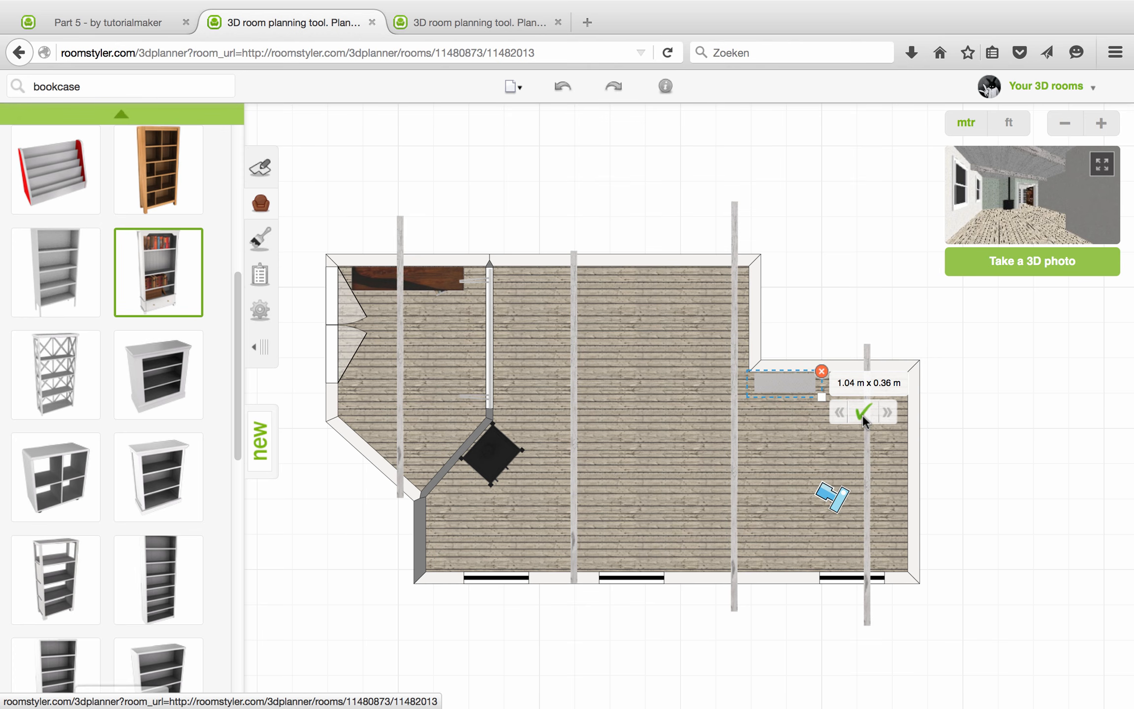
click(864, 411)
drag(777, 378, 773, 378)
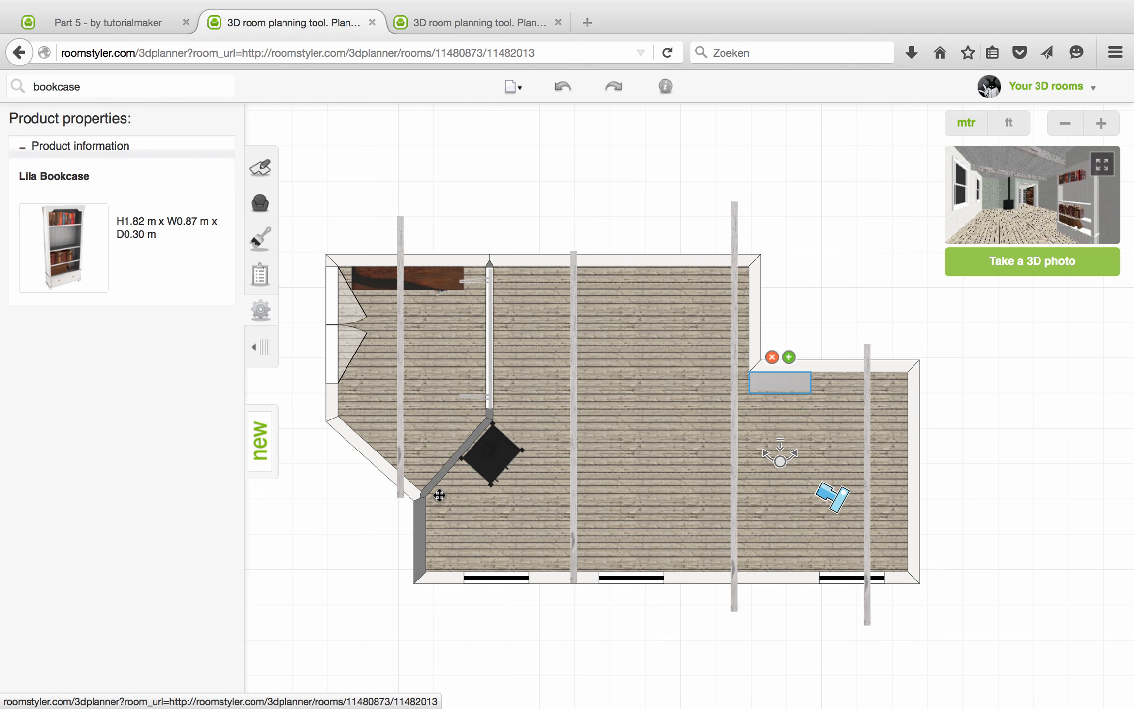
Return to the bookcase search results and clear the white colour filter.
click(260, 203)
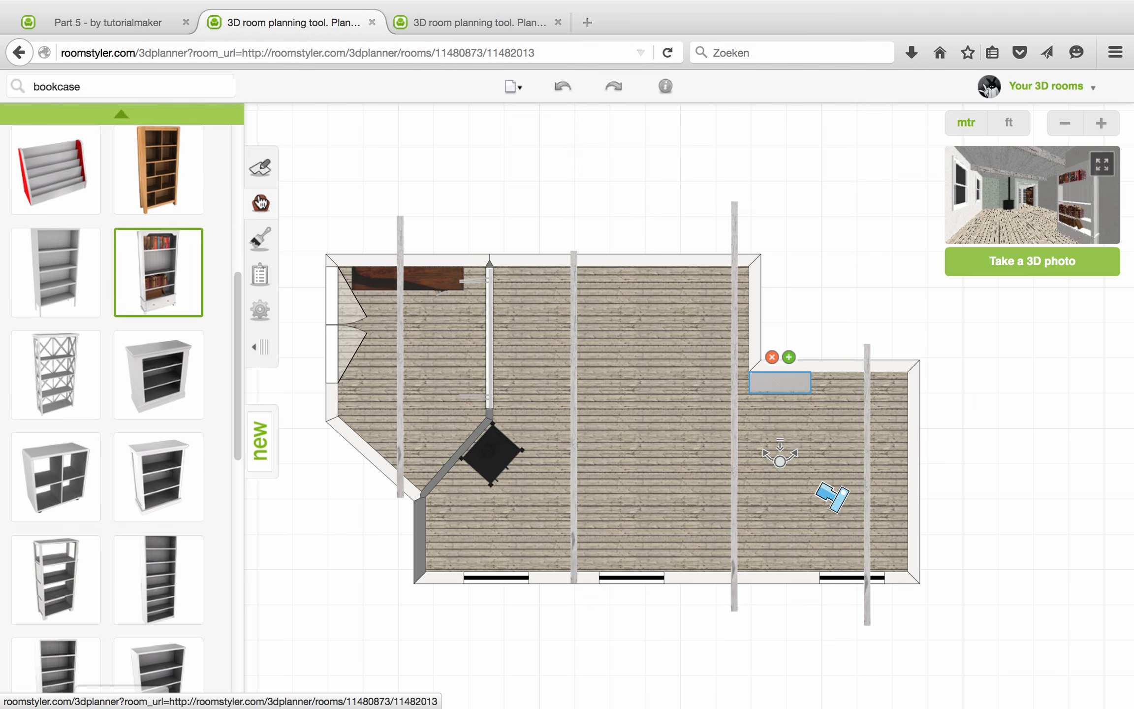
scroll(236, 276, up, 2)
scroll(236, 271, up, 5)
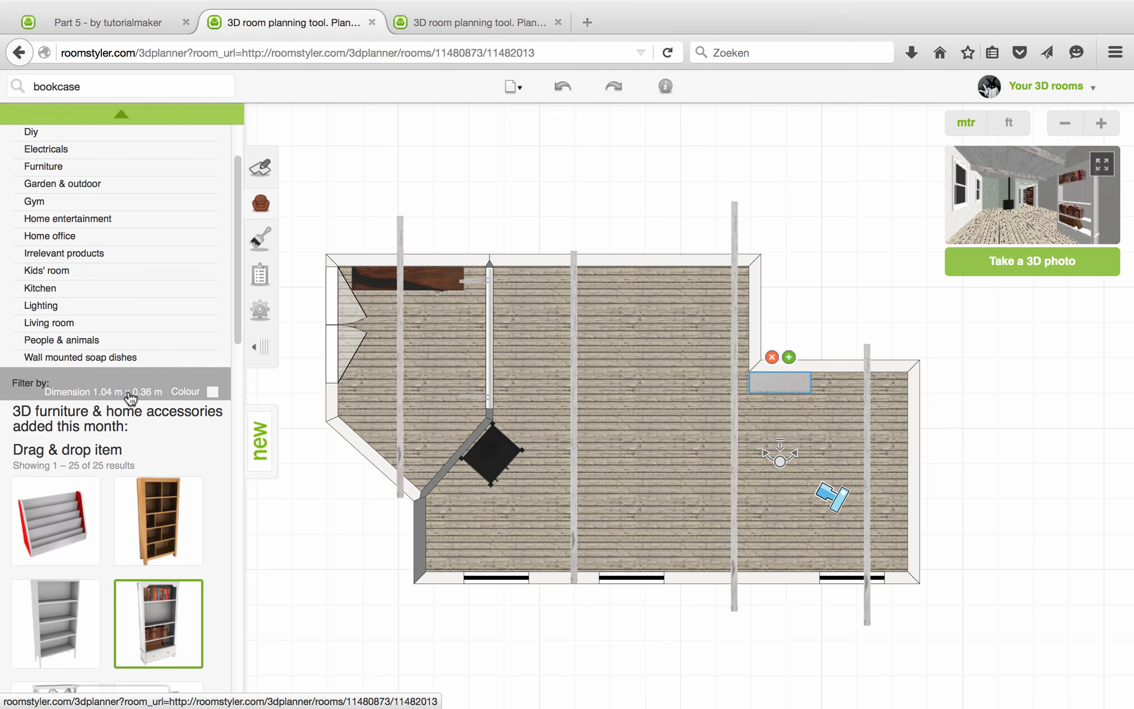
click(214, 393)
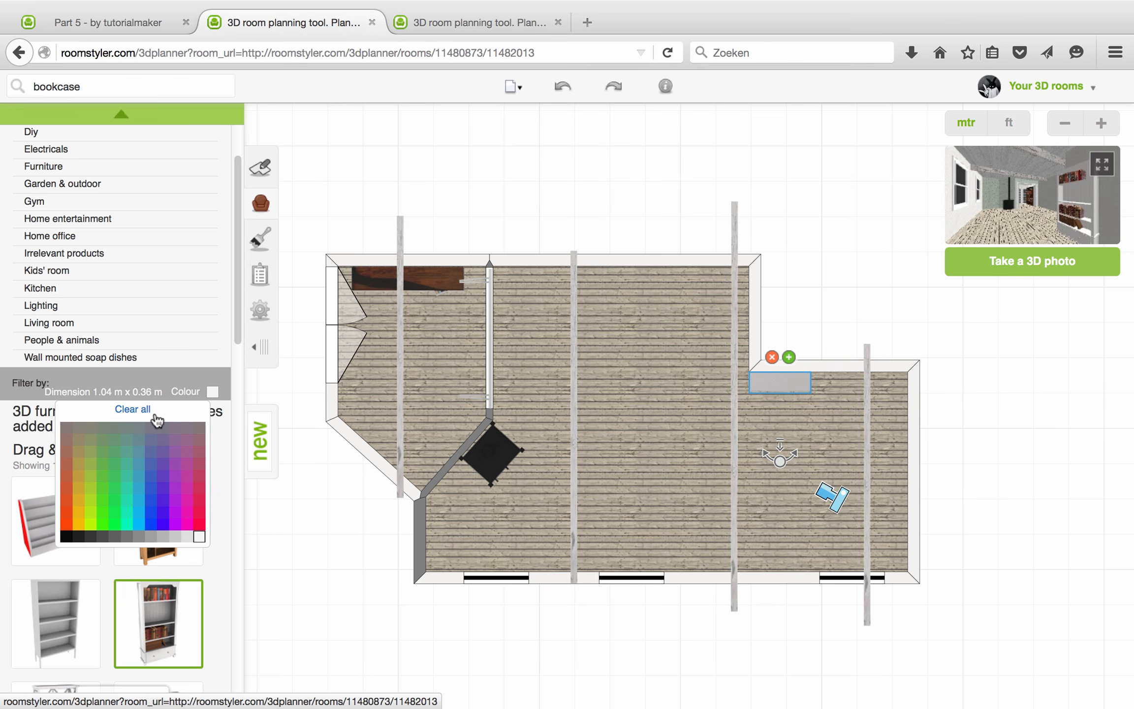
click(131, 336)
Replace the dimension filter with a box about 1.08 m x 0.35 m against the short grey wall below the stove.
click(96, 550)
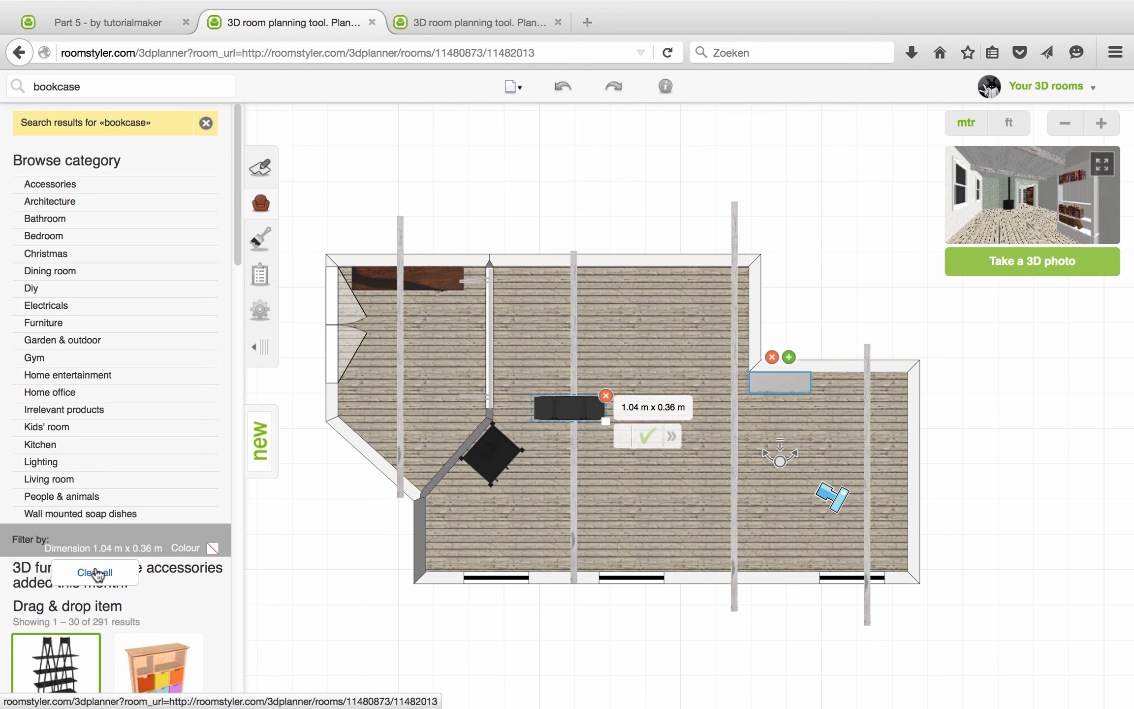
click(96, 573)
scroll(345, 450, down, 5)
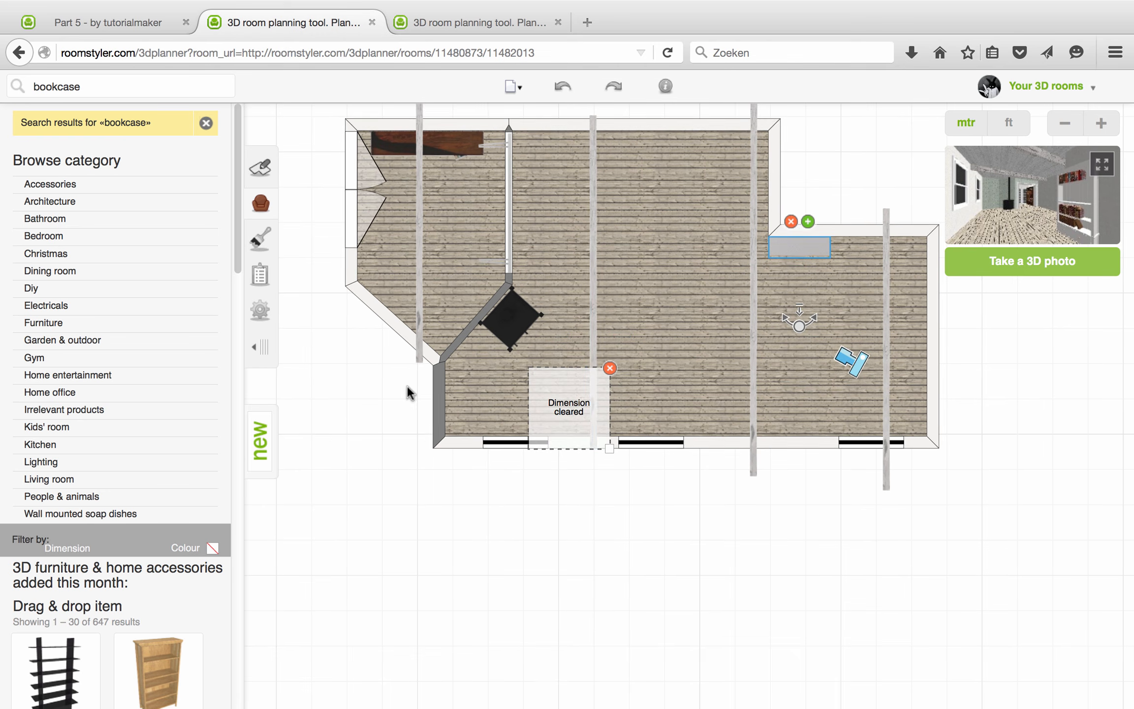
drag(569, 383, 486, 376)
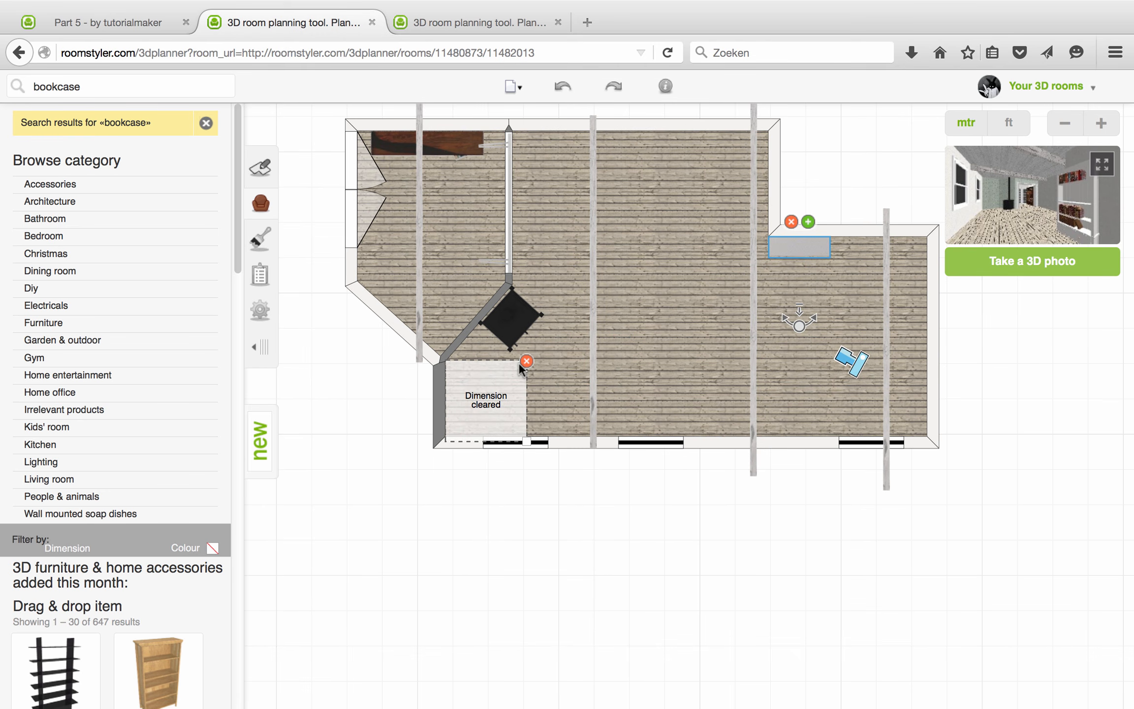
drag(526, 441, 523, 384)
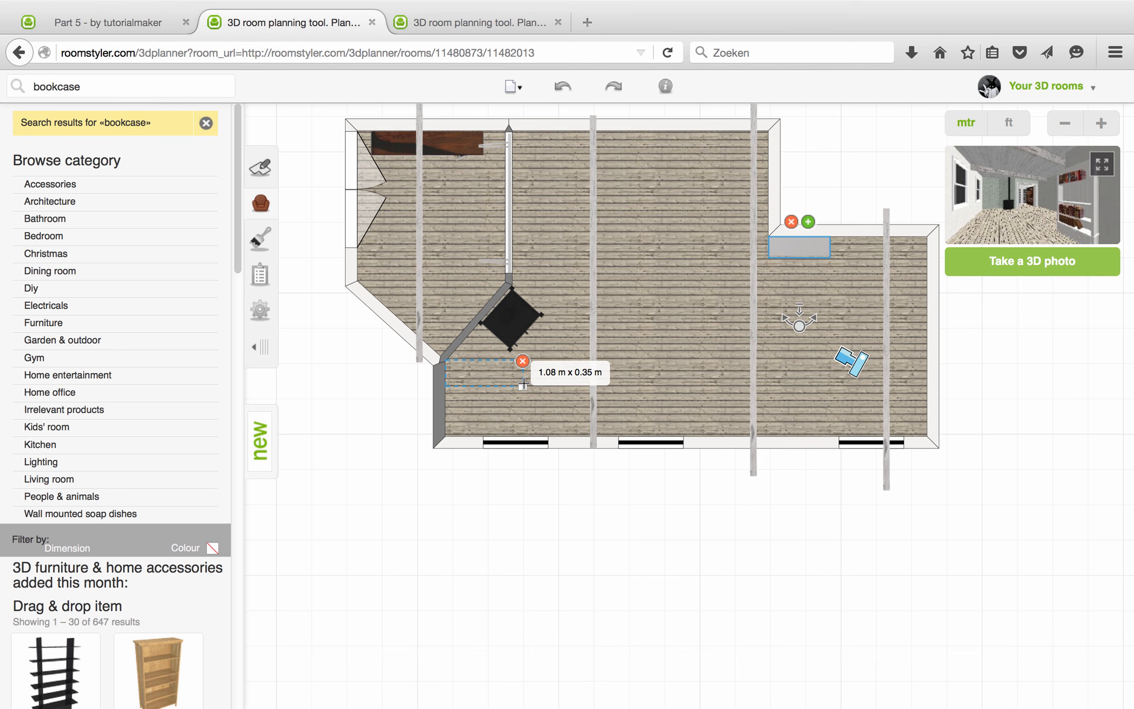
Resize the dimension filter box to about 0.78 m x 0.40 m and add the dark Reveal Bookcase with books near the grey wall.
mouse_move(523, 383)
mouse_down()
mouse_move(469, 384)
mouse_move(467, 430)
mouse_move(510, 383)
mouse_move(501, 389)
mouse_up()
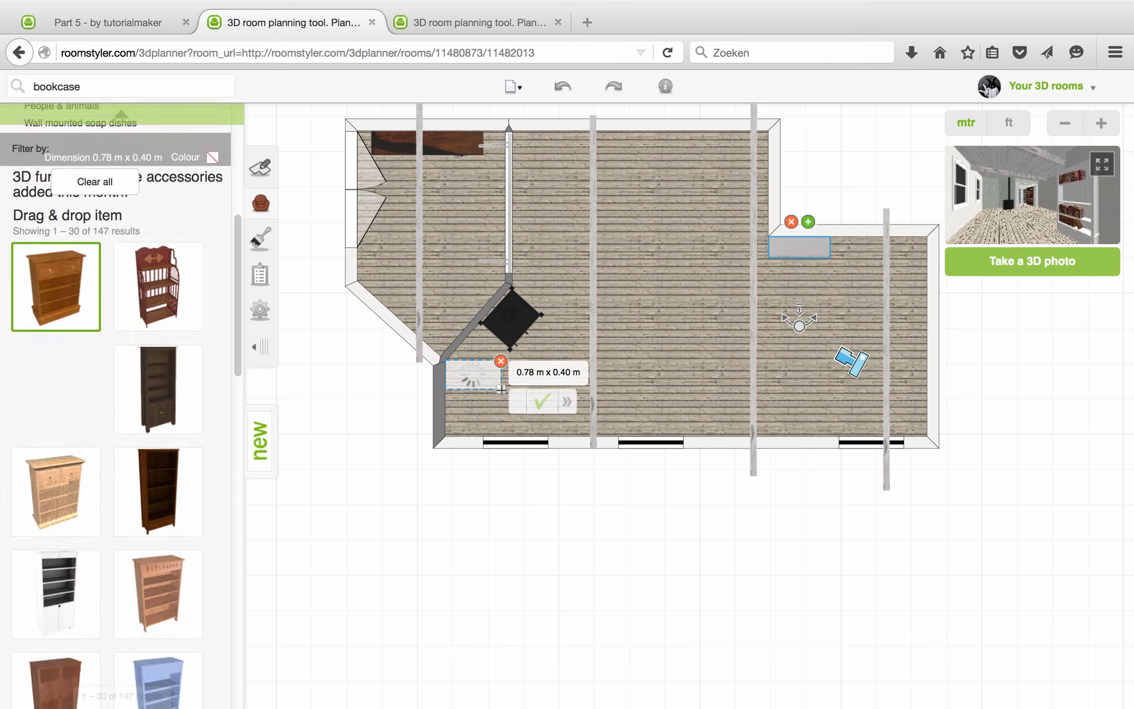
scroll(148, 542, down, 2)
scroll(125, 560, down, 15)
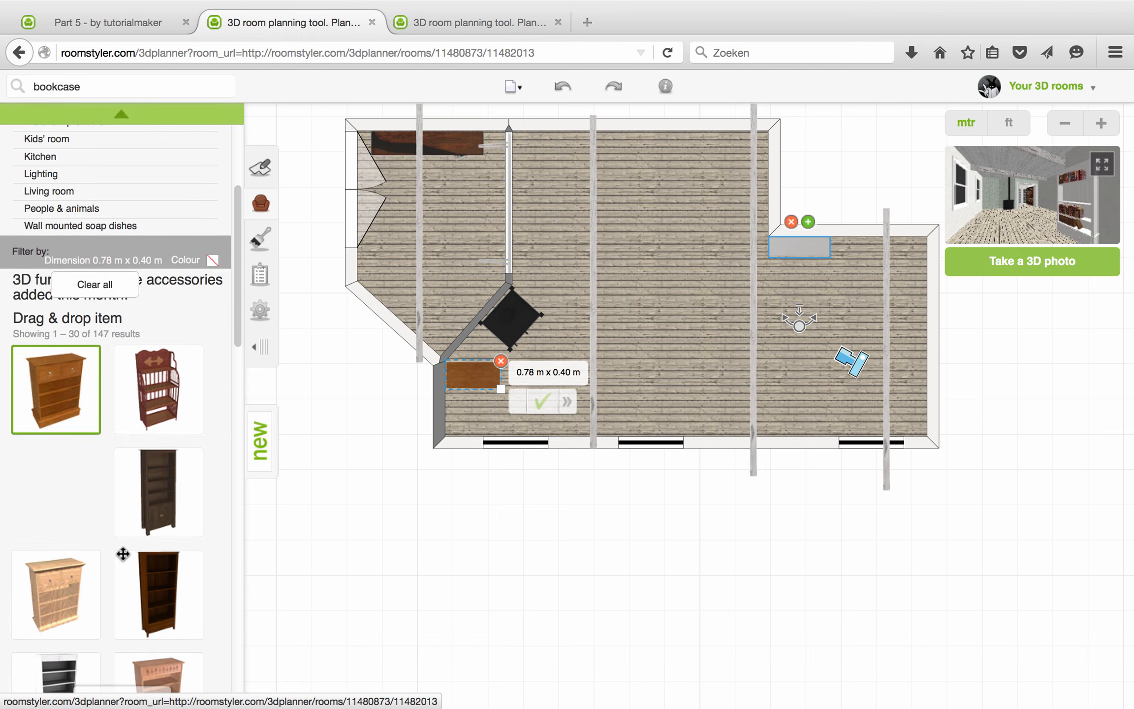
scroll(125, 553, down, 6)
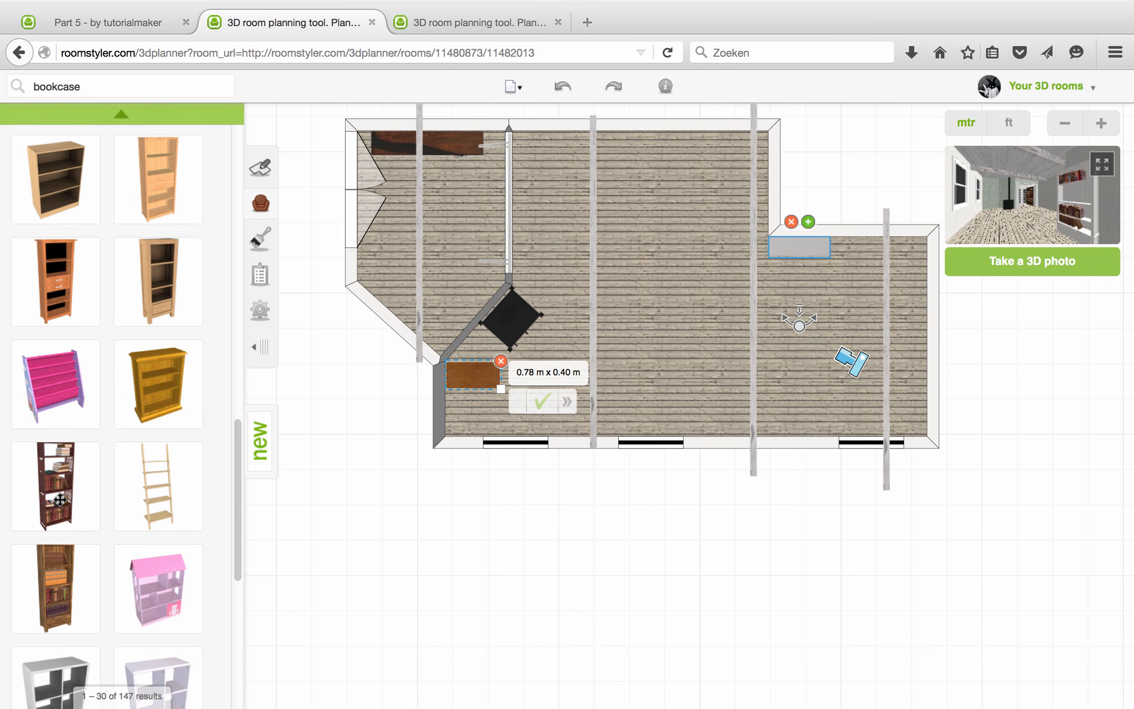
drag(59, 500, 480, 407)
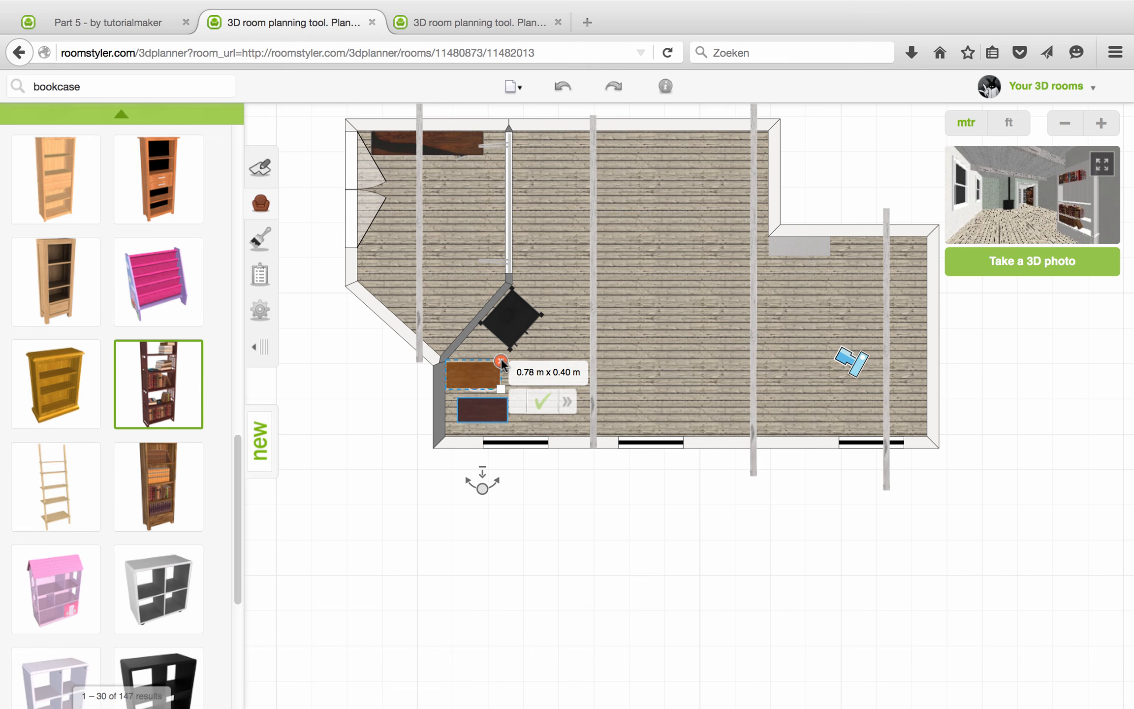
click(500, 362)
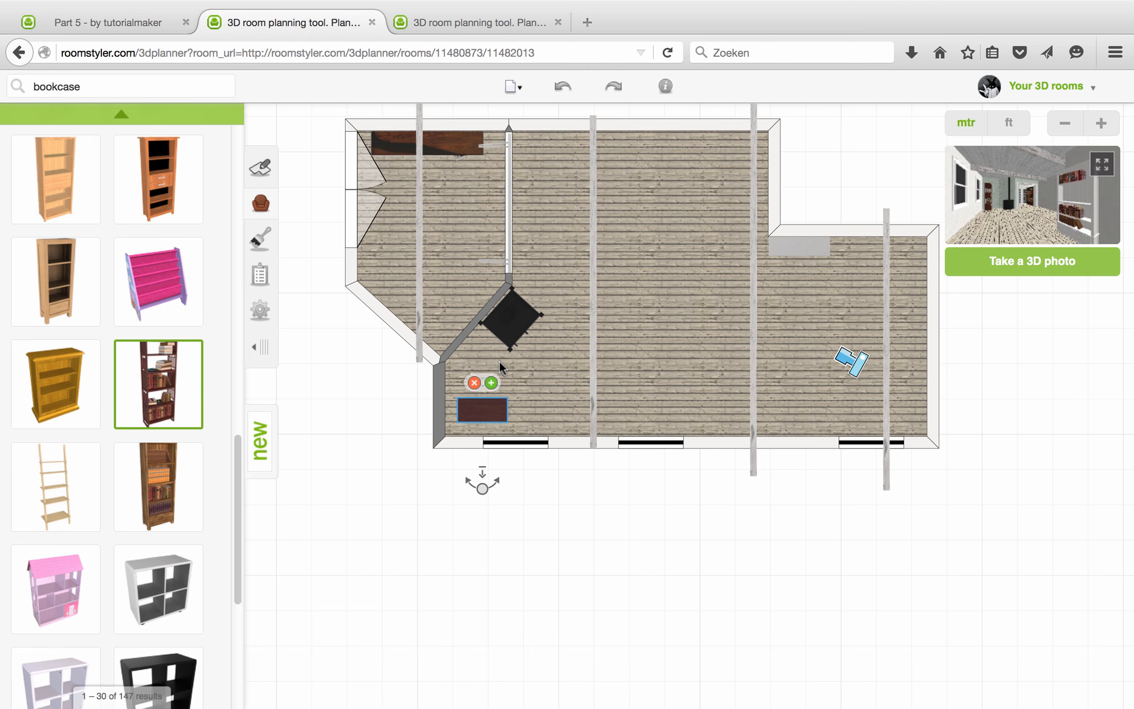
Rotate the Reveal Bookcase a quarter turn and push its back against the short grey wall below the stove.
drag(483, 473, 557, 388)
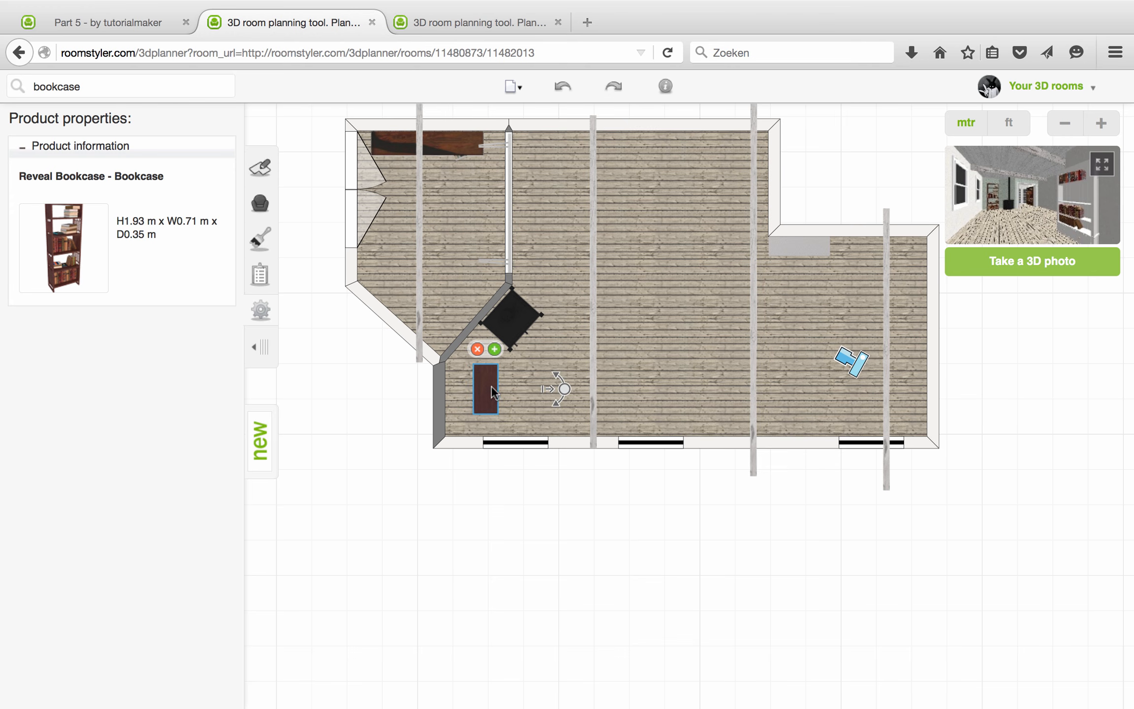
drag(479, 391, 463, 394)
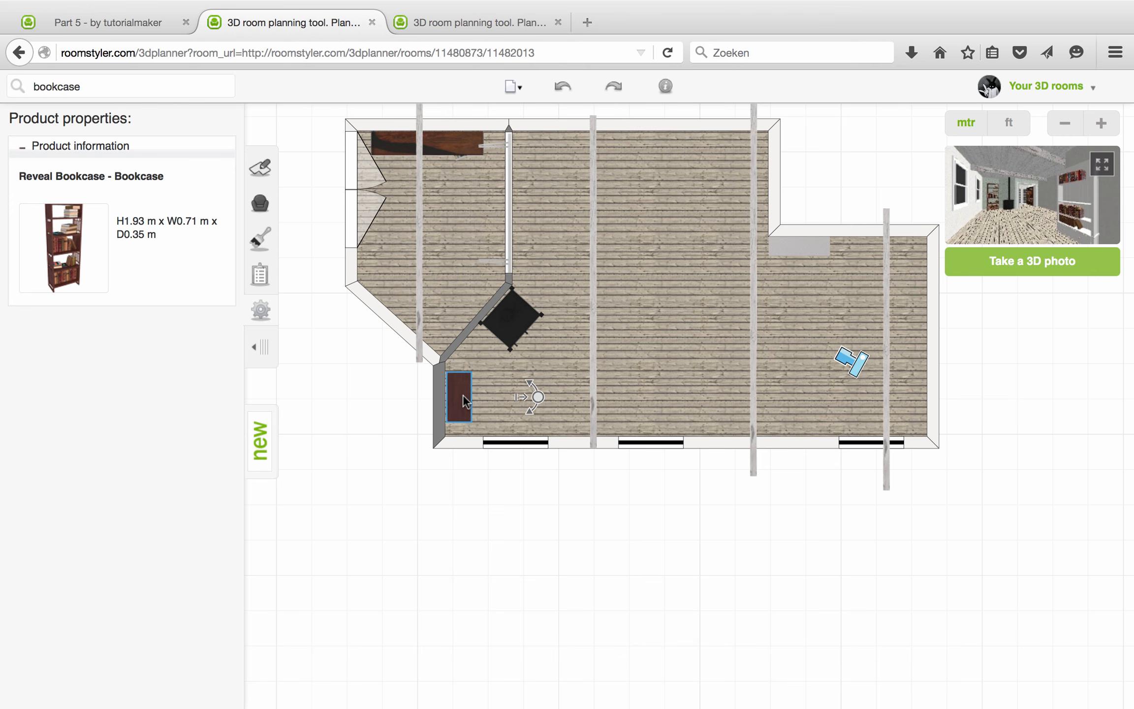
click(371, 435)
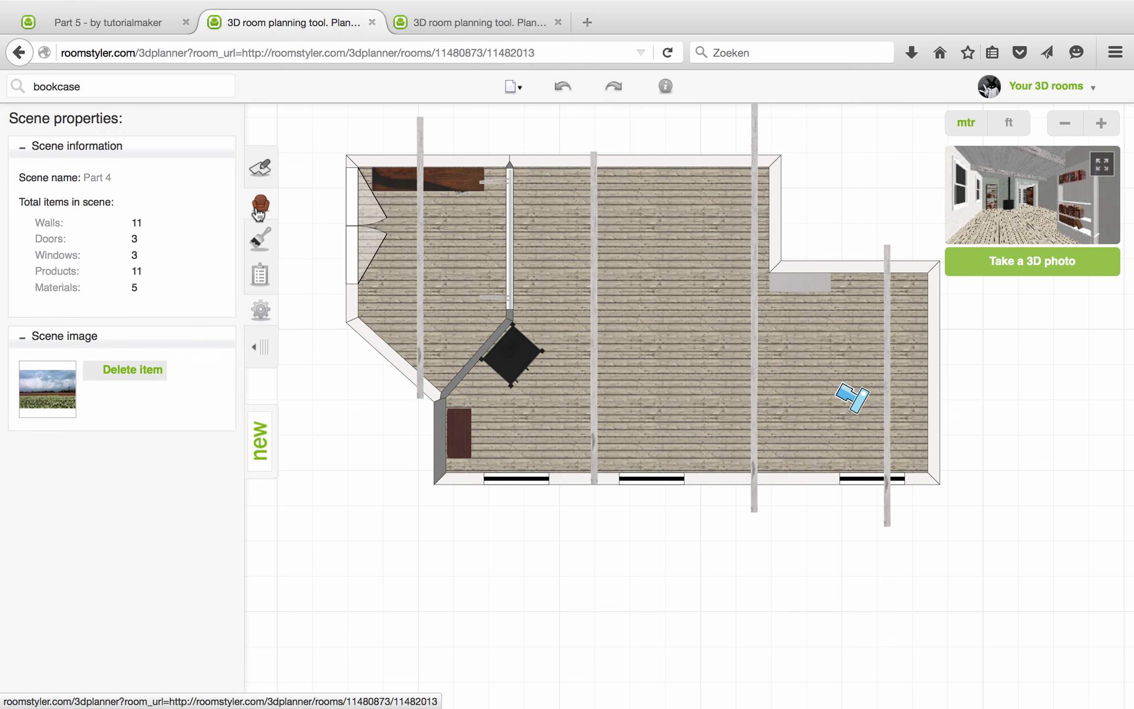
Search the furniture for "rug" with a dimension filter of about 2.42 m x 3.53 m, its box in the middle of the room.
click(258, 209)
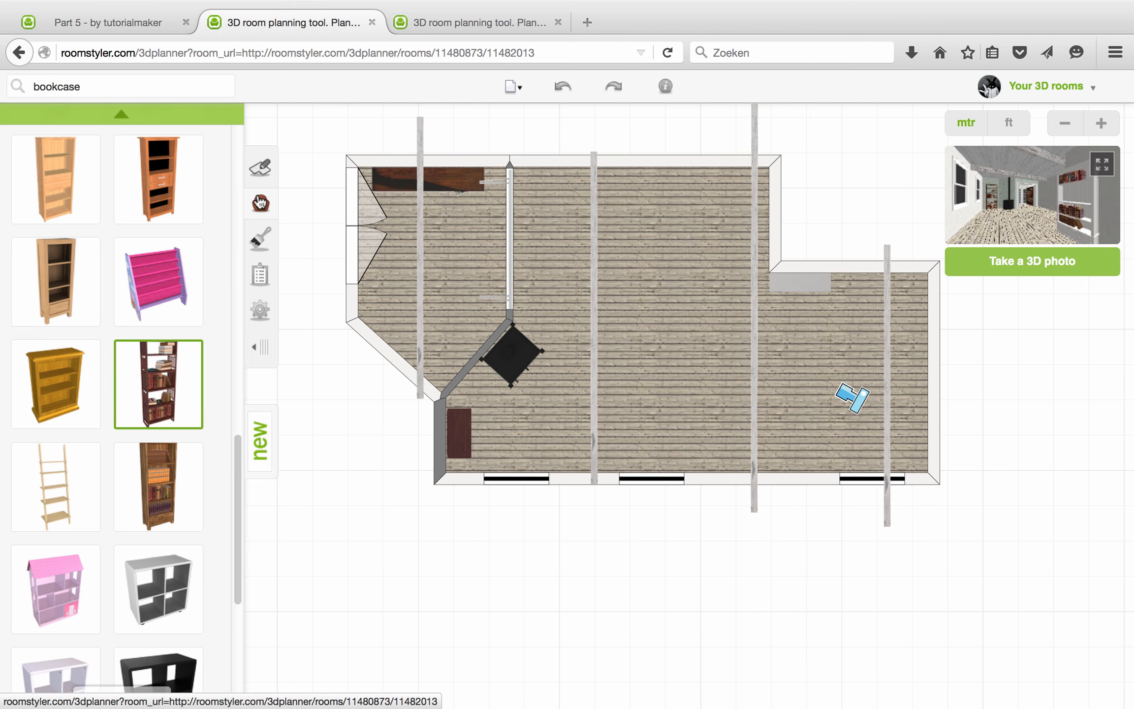
click(161, 117)
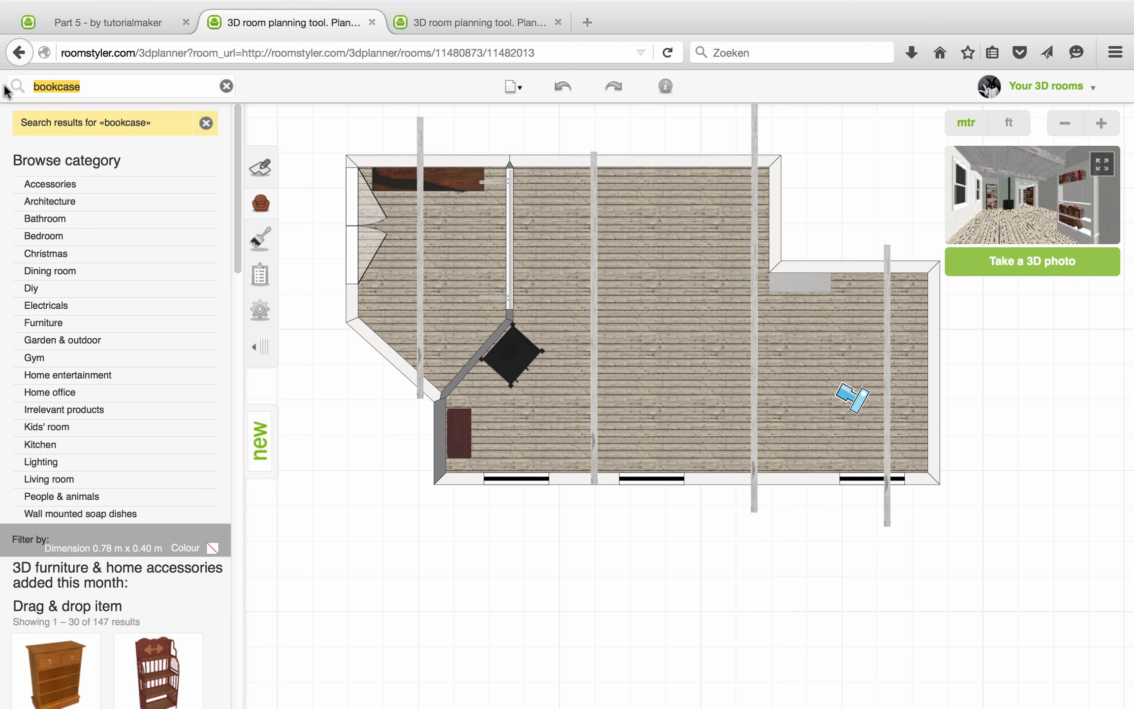
text(rug)
key(Return)
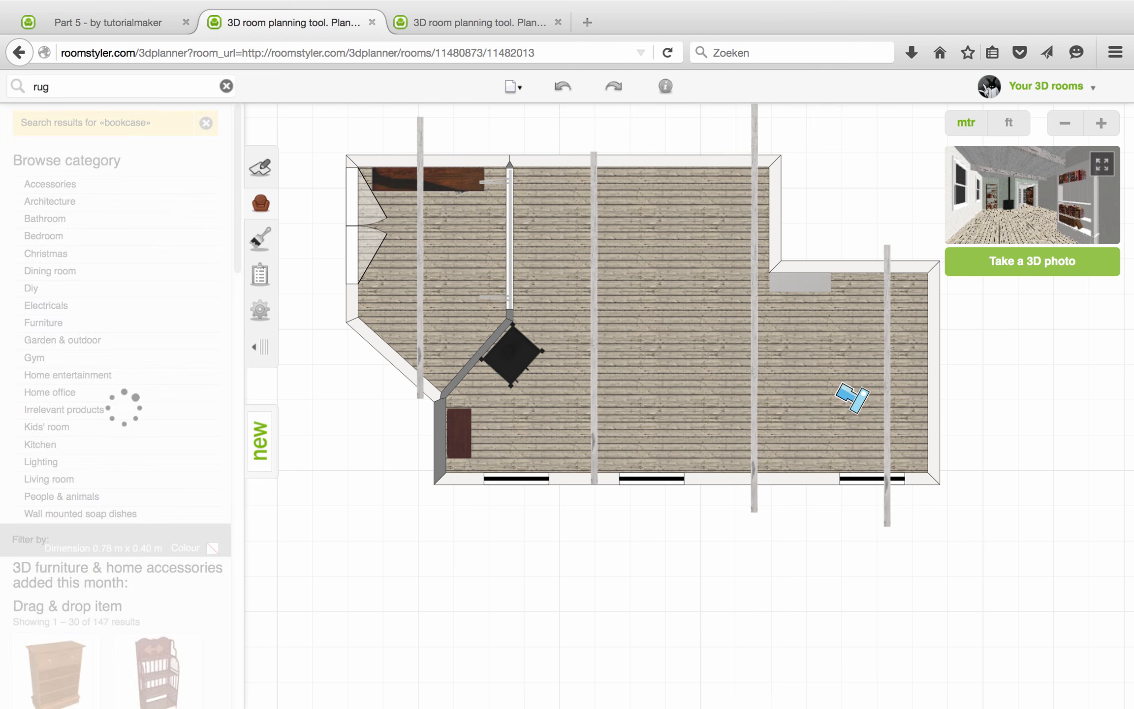
click(95, 550)
drag(569, 408, 740, 473)
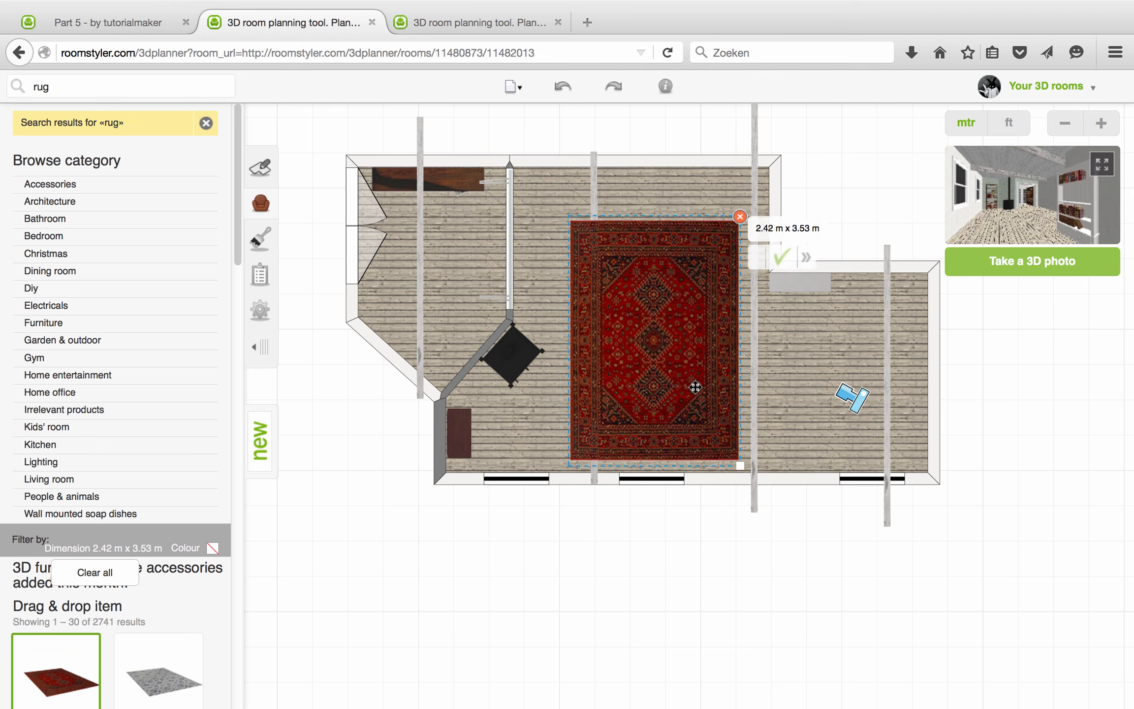
Replace the size box with the 93X134 Rug, Western Stripe Dark, placed in the middle of the room near the window wall.
scroll(137, 595, down, 5)
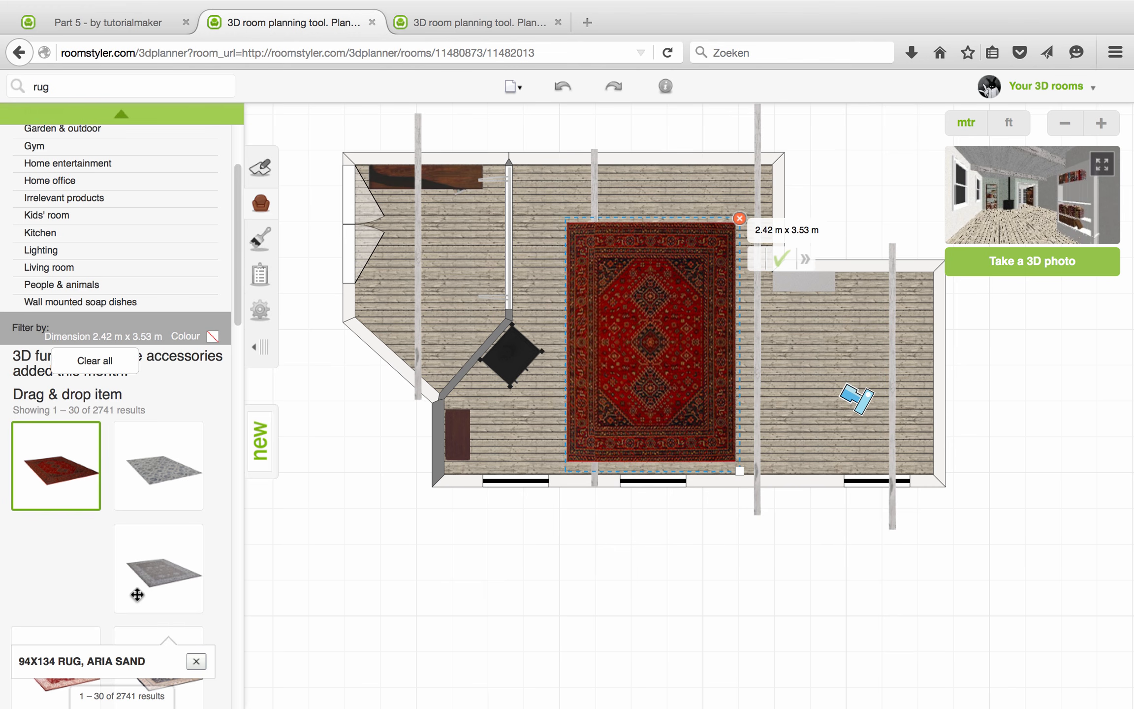
scroll(137, 594, down, 1)
drag(234, 276, 209, 448)
drag(150, 505, 179, 450)
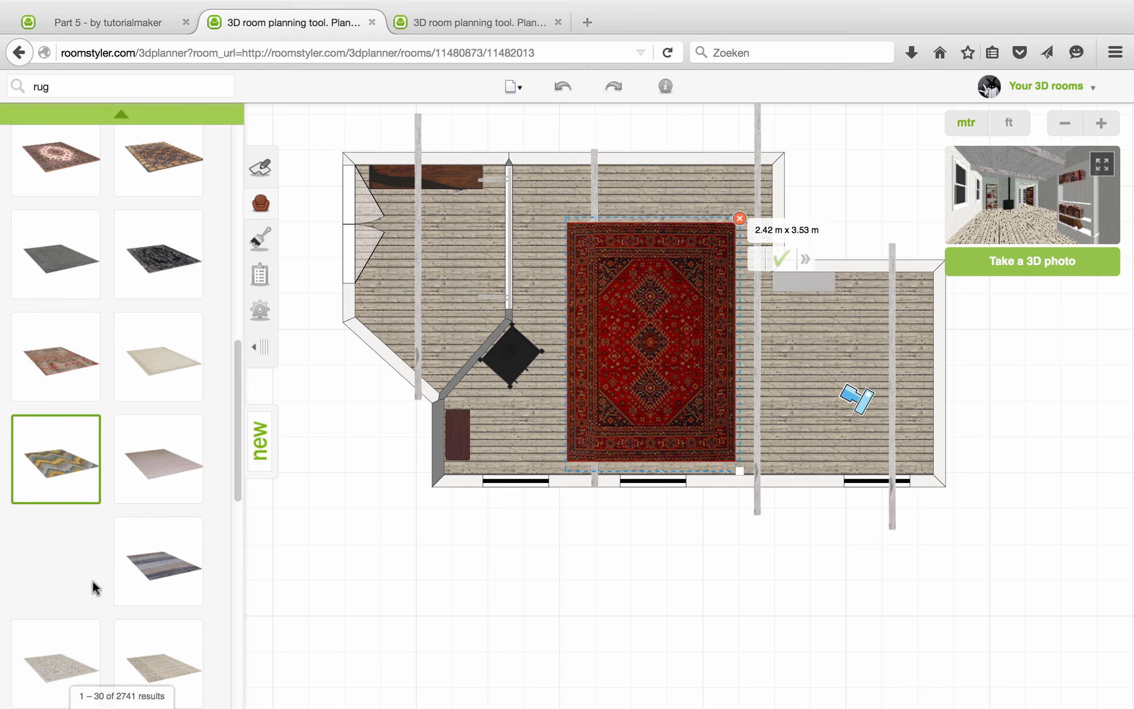
drag(183, 538, 585, 326)
click(739, 219)
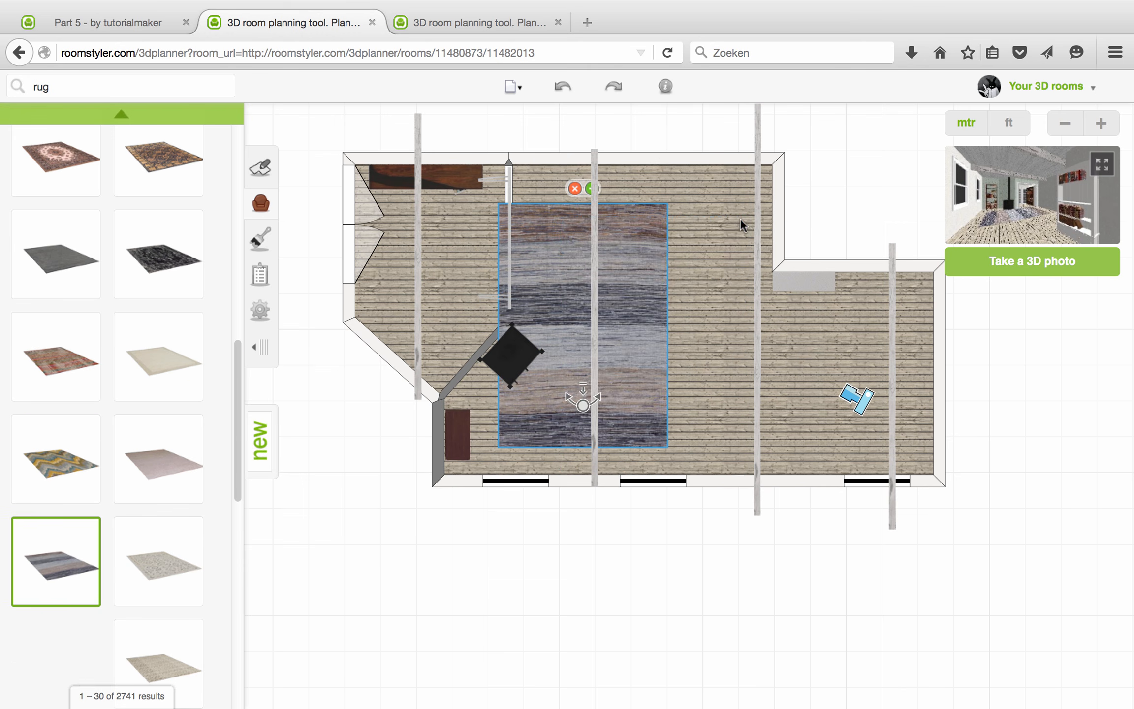
drag(631, 268, 691, 292)
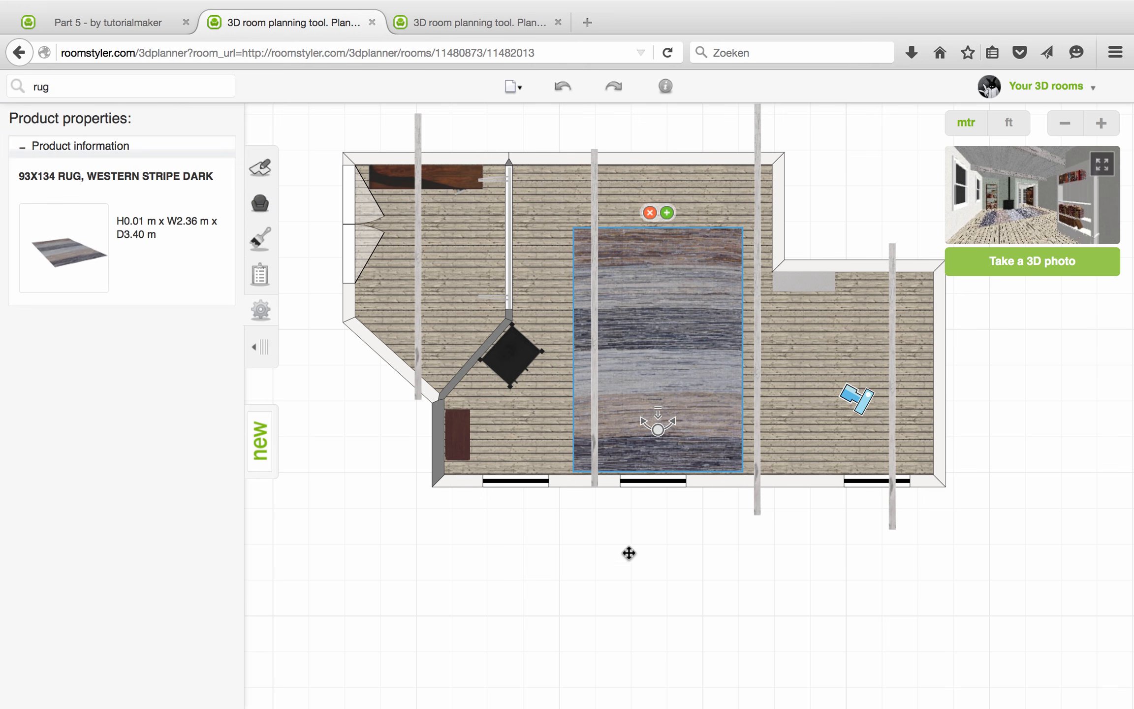
Search the furniture for "dining set".
double_click(66, 85)
key(BackSpace)
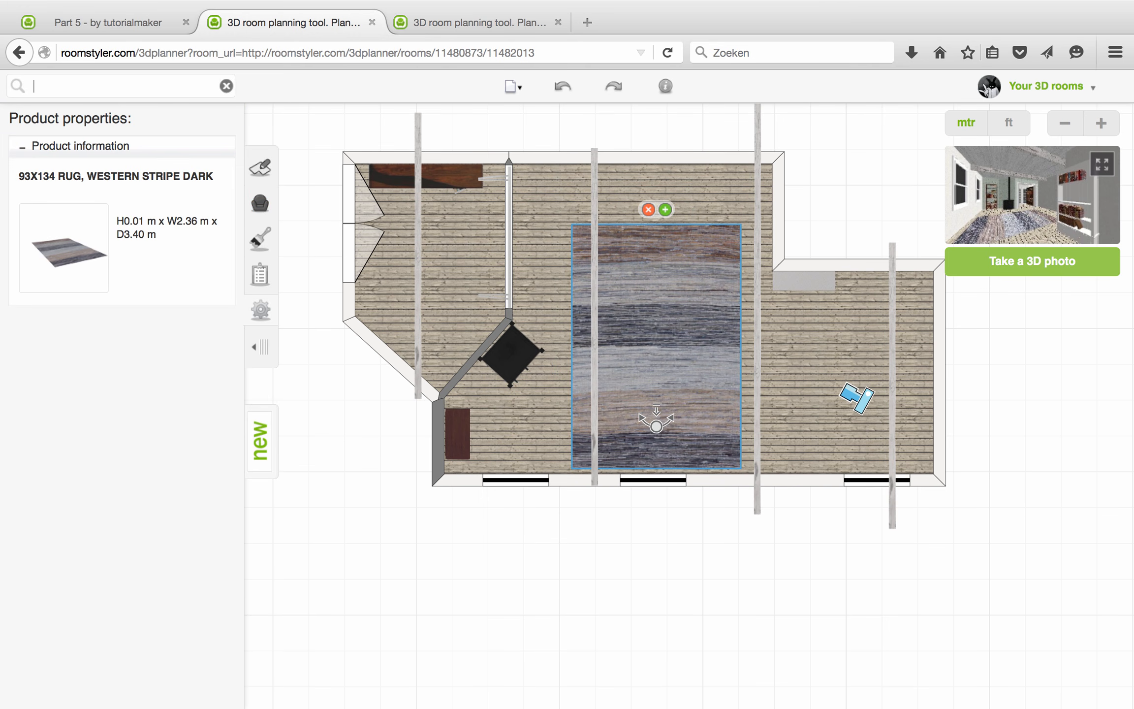
click(64, 85)
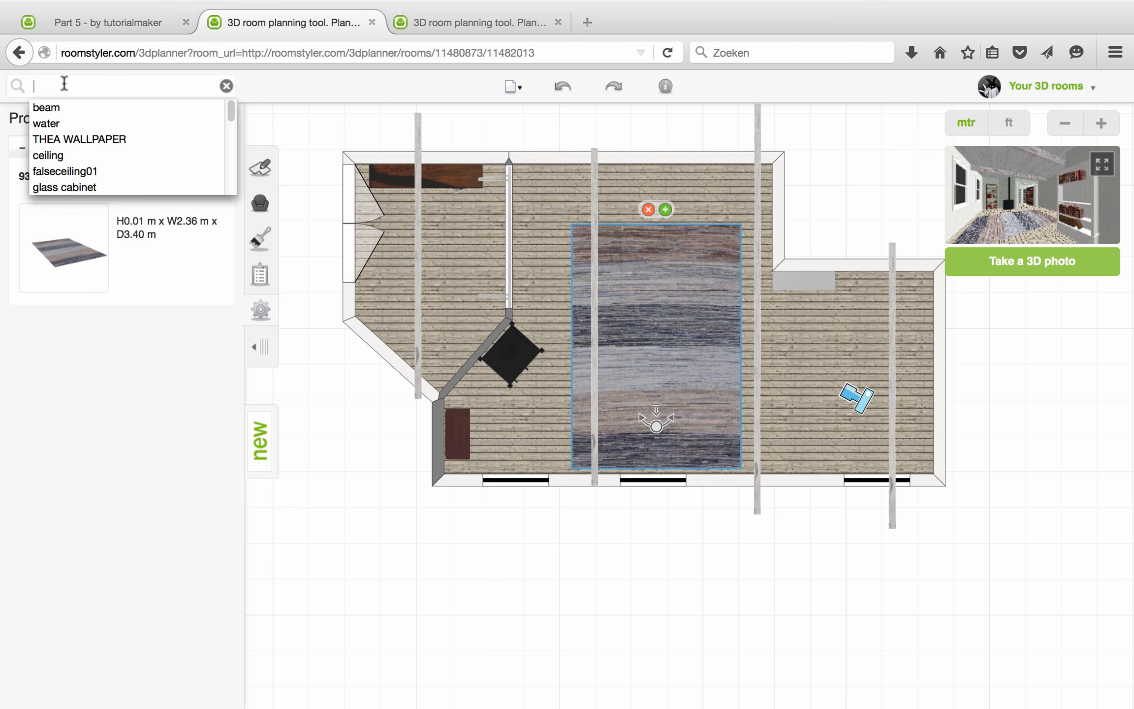
text(dining)
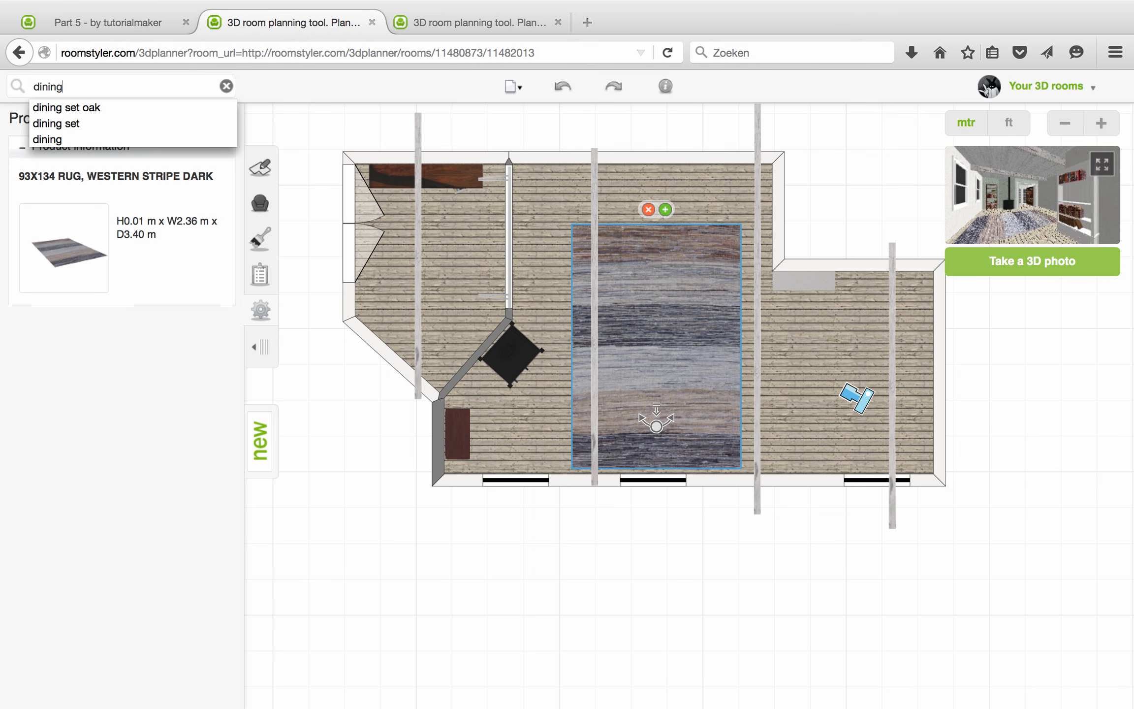
text( set)
key(Return)
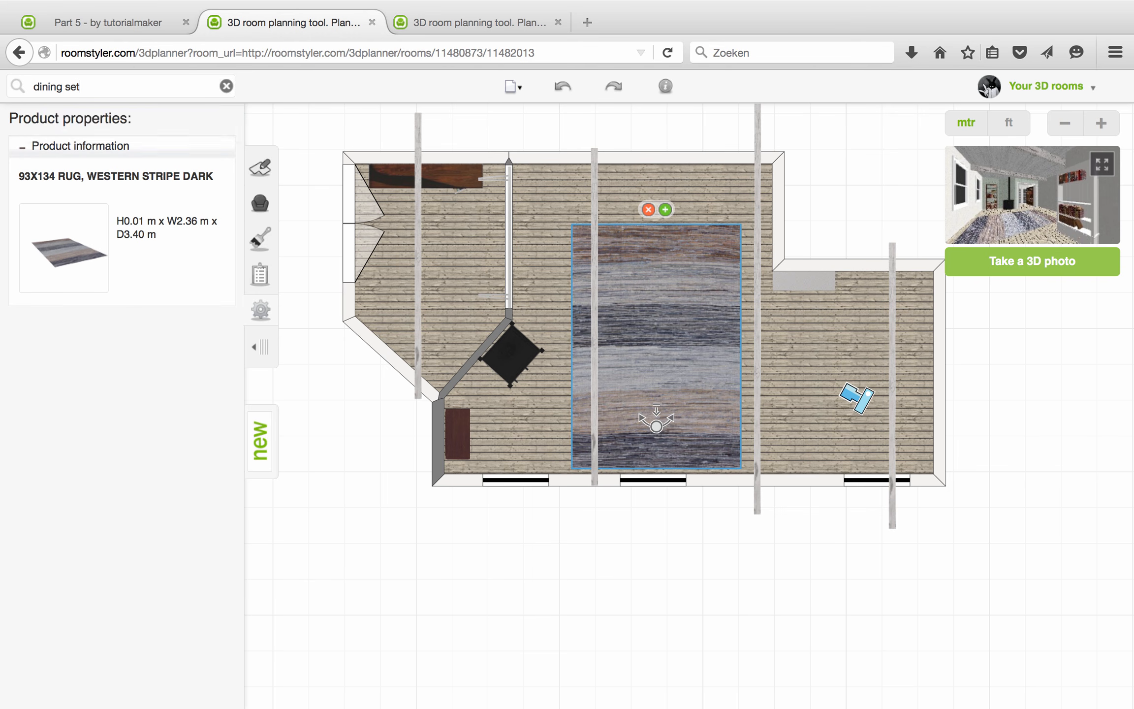
Add the dining set with a light wood table and four chairs, rotated a quarter turn and placed on the striped rug.
drag(237, 184, 236, 483)
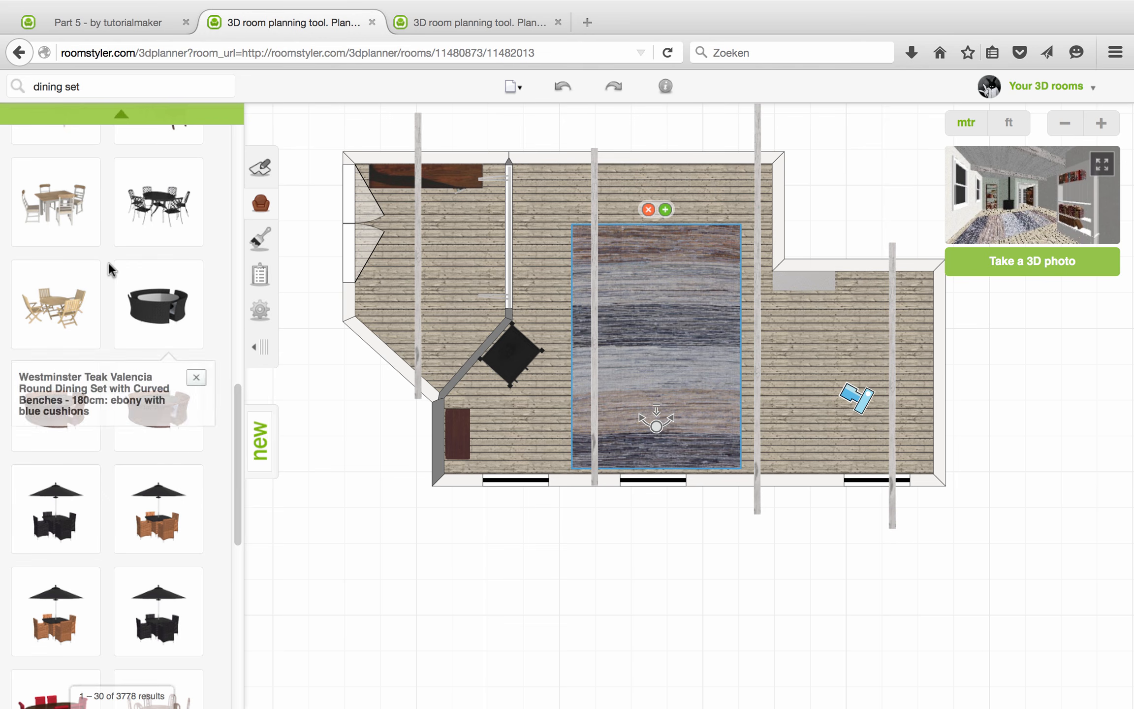
drag(84, 232, 635, 330)
drag(636, 406, 716, 329)
drag(639, 315, 648, 379)
click(332, 487)
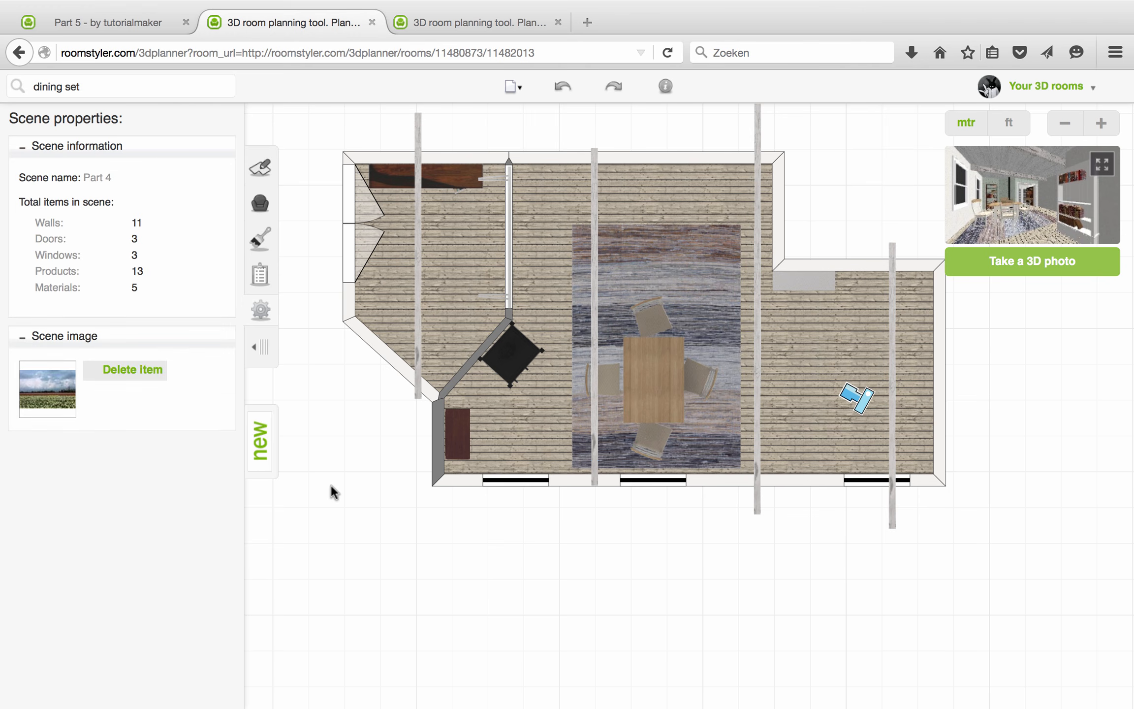
Take a 3D photo of the furnished room as Part 5 and reload its page to view the render.
click(1027, 268)
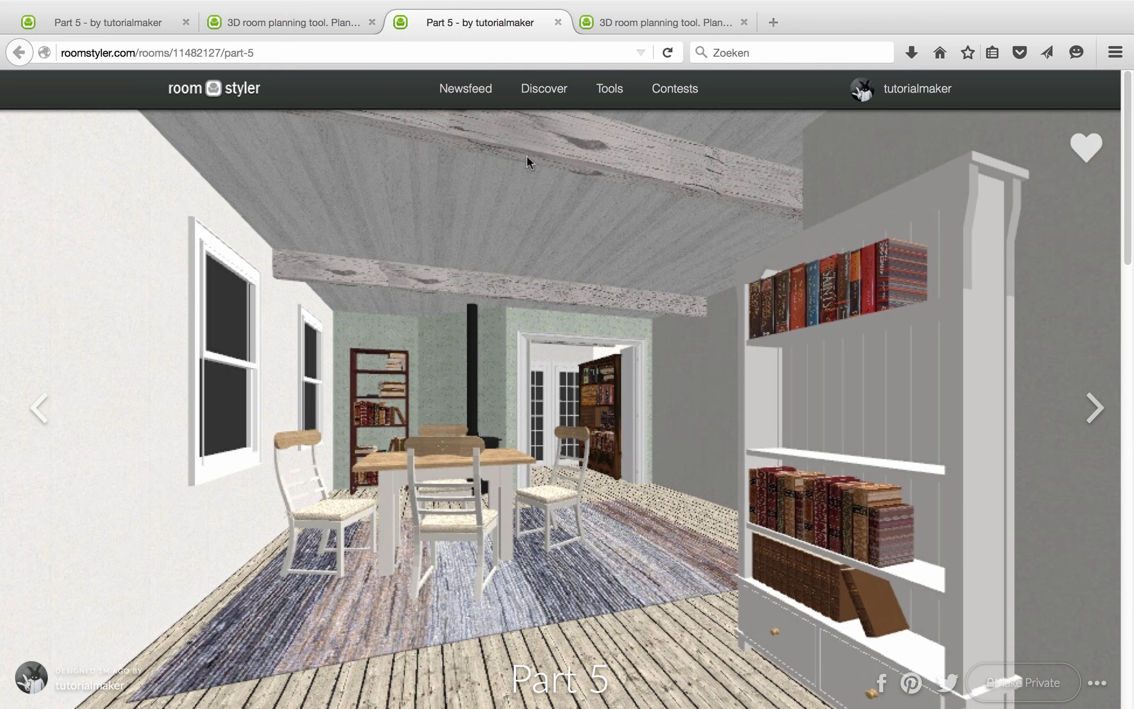
click(667, 53)
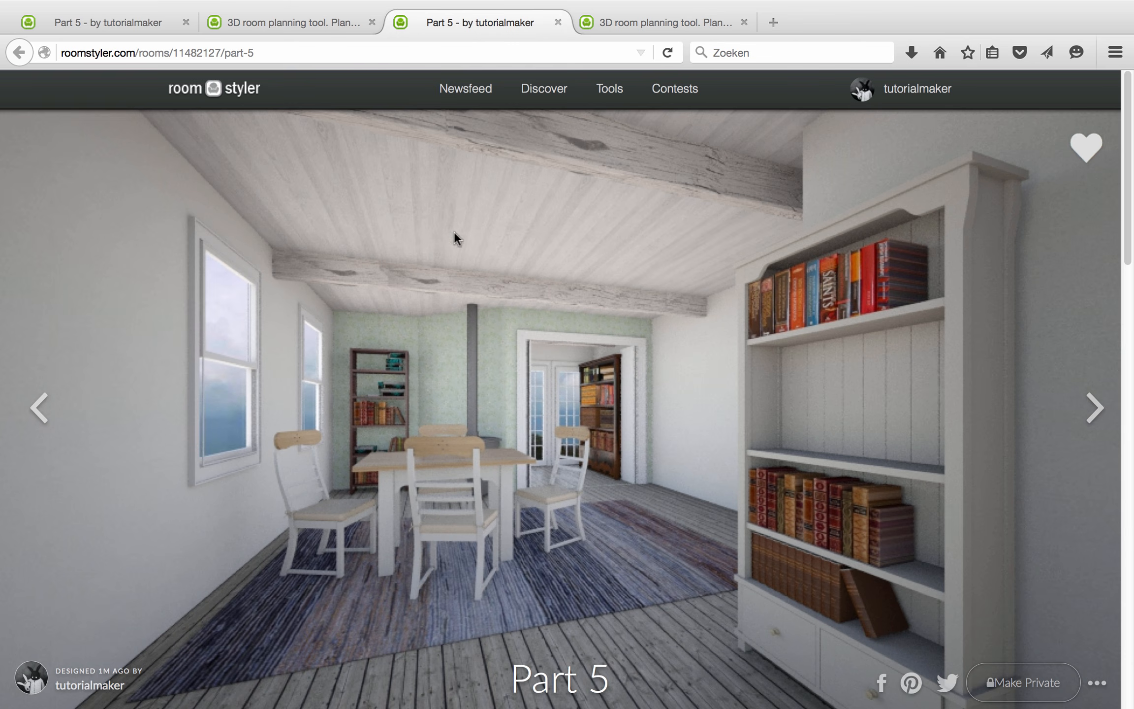
Return to the 3D planner's furniture catalogue and clear the dining set search and the dimension filter.
click(287, 17)
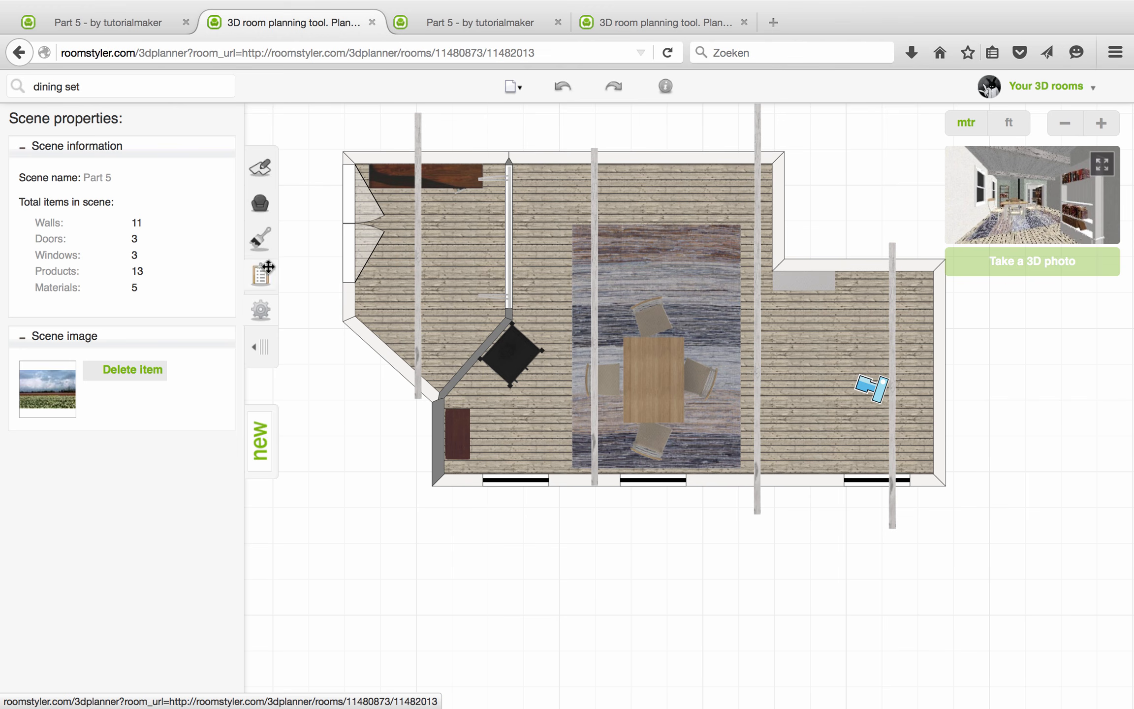
click(263, 212)
click(122, 120)
click(222, 86)
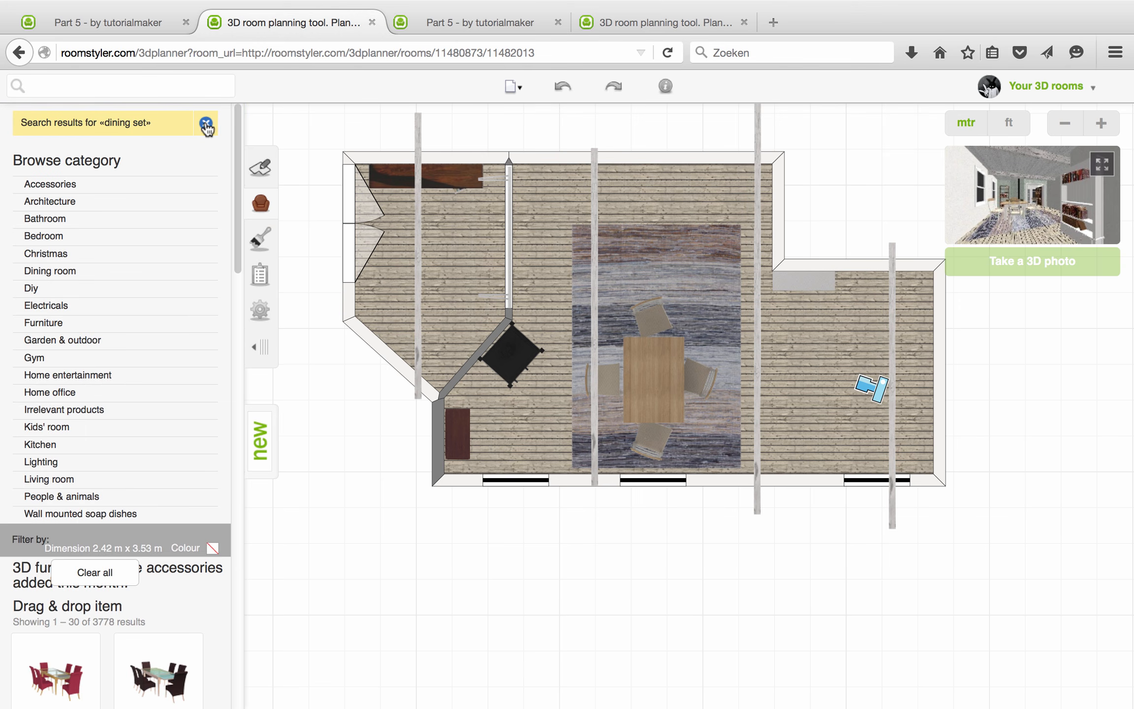
click(94, 577)
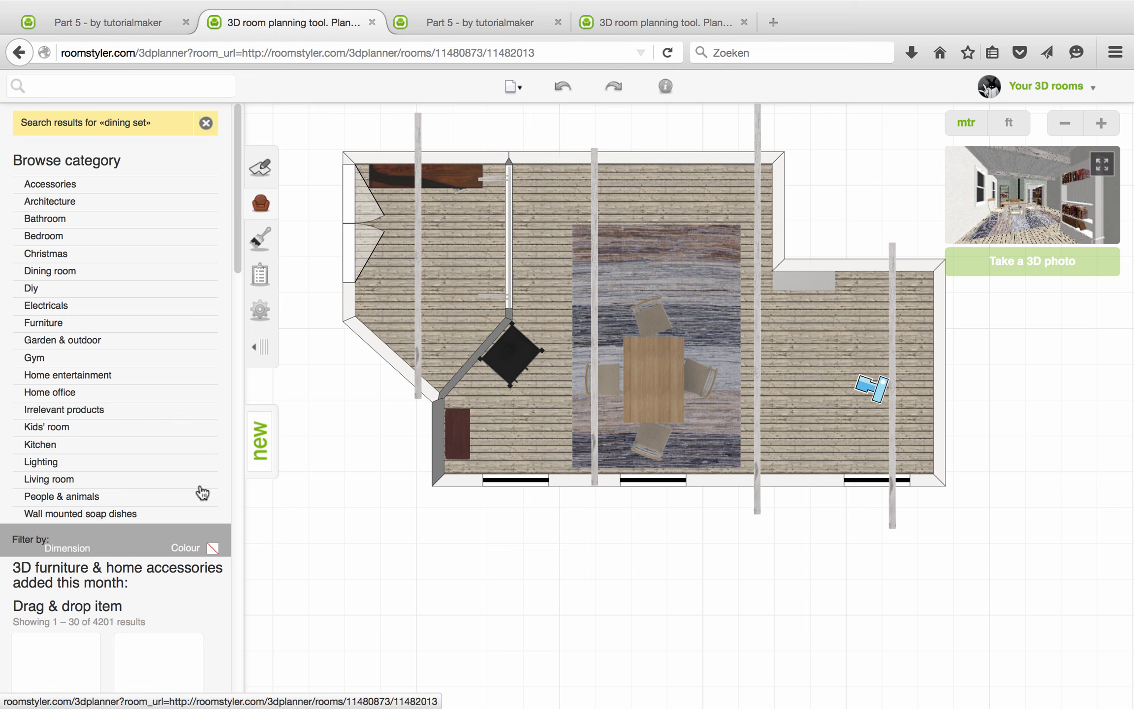
click(205, 123)
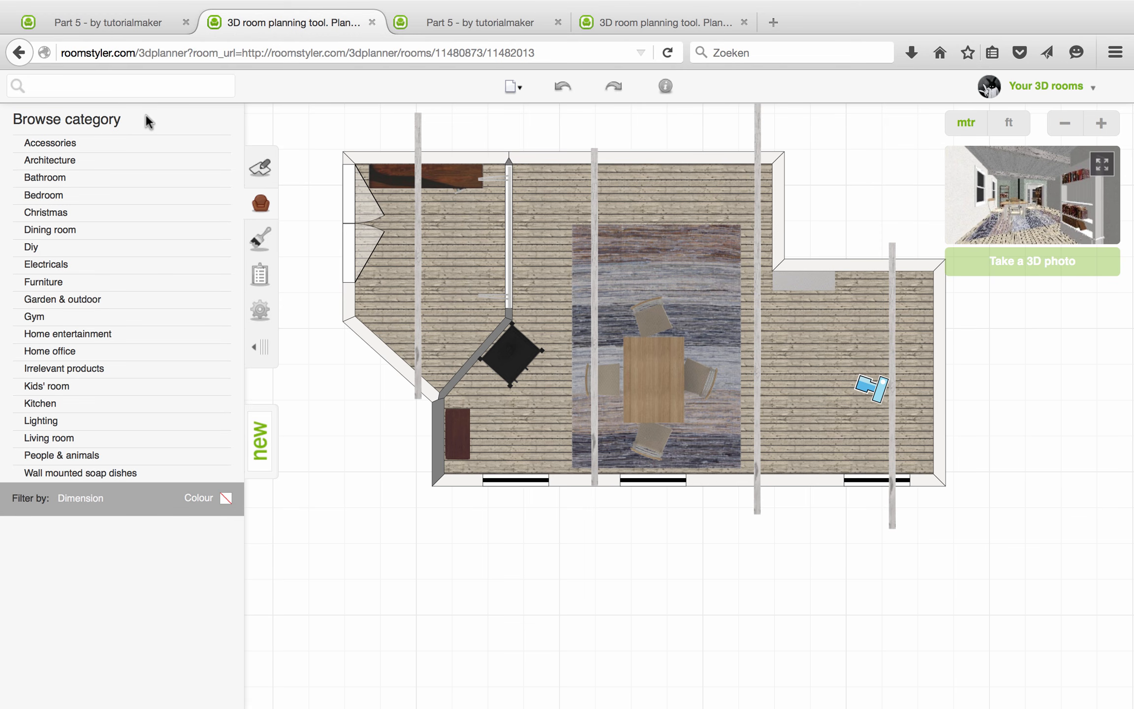
Browse the catalogue to the pendant lights under Lighting, Indoor lighting, Ceiling lighting.
click(45, 421)
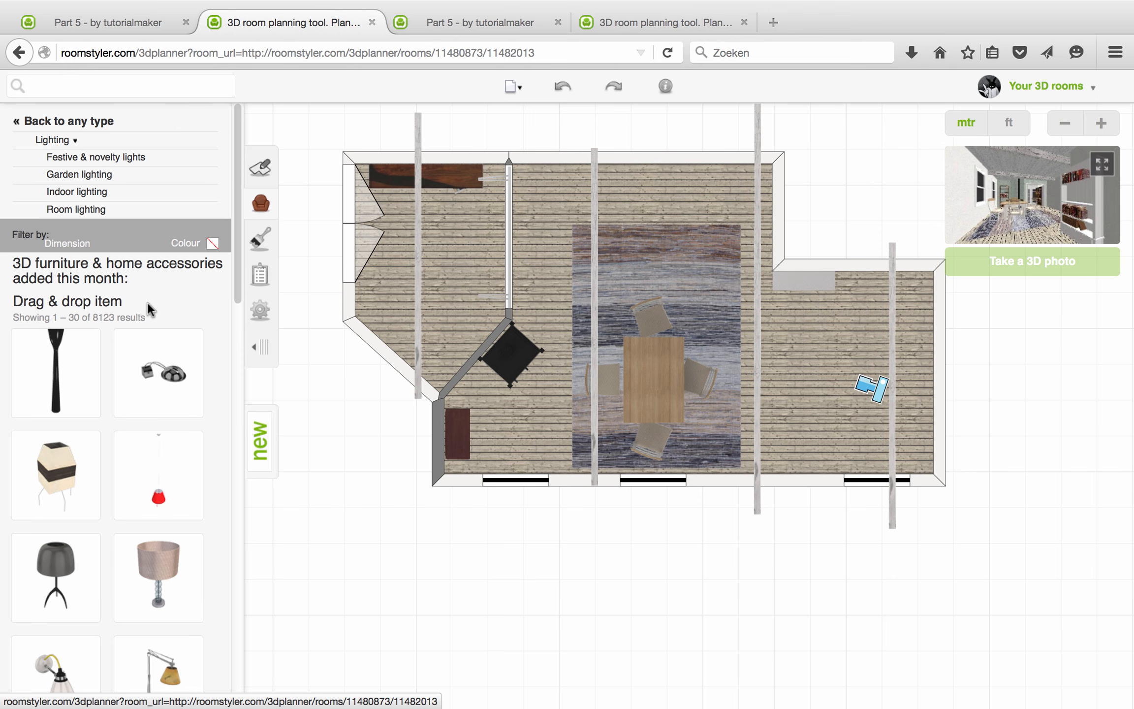
click(79, 192)
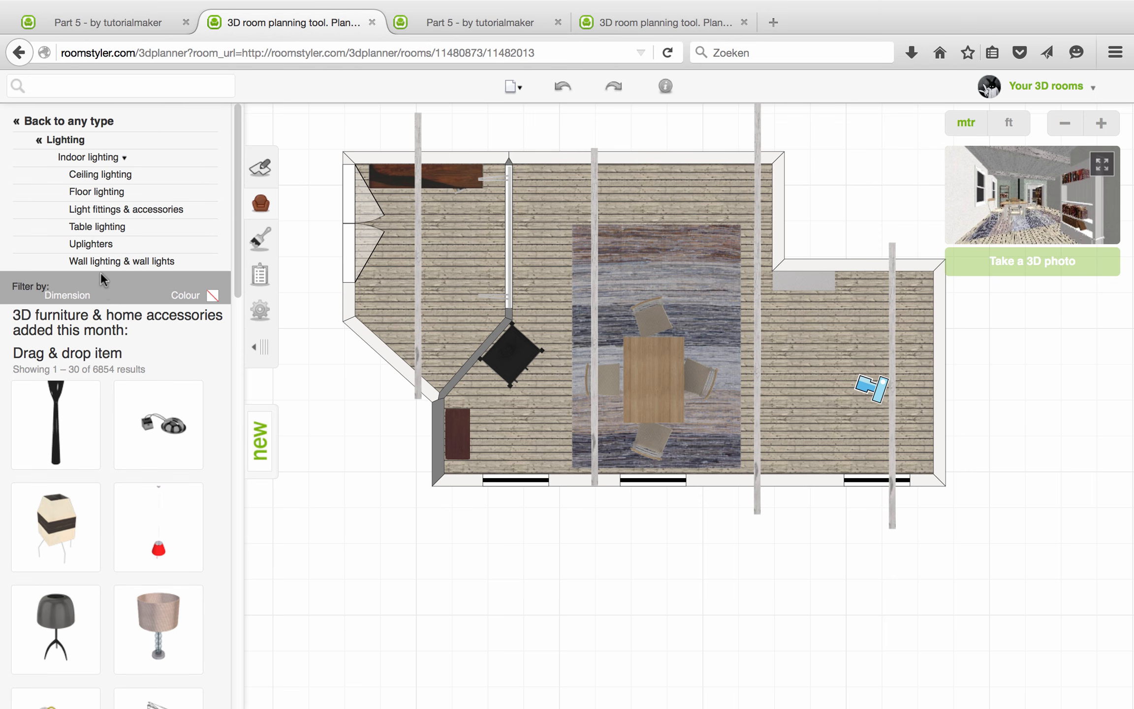
click(107, 175)
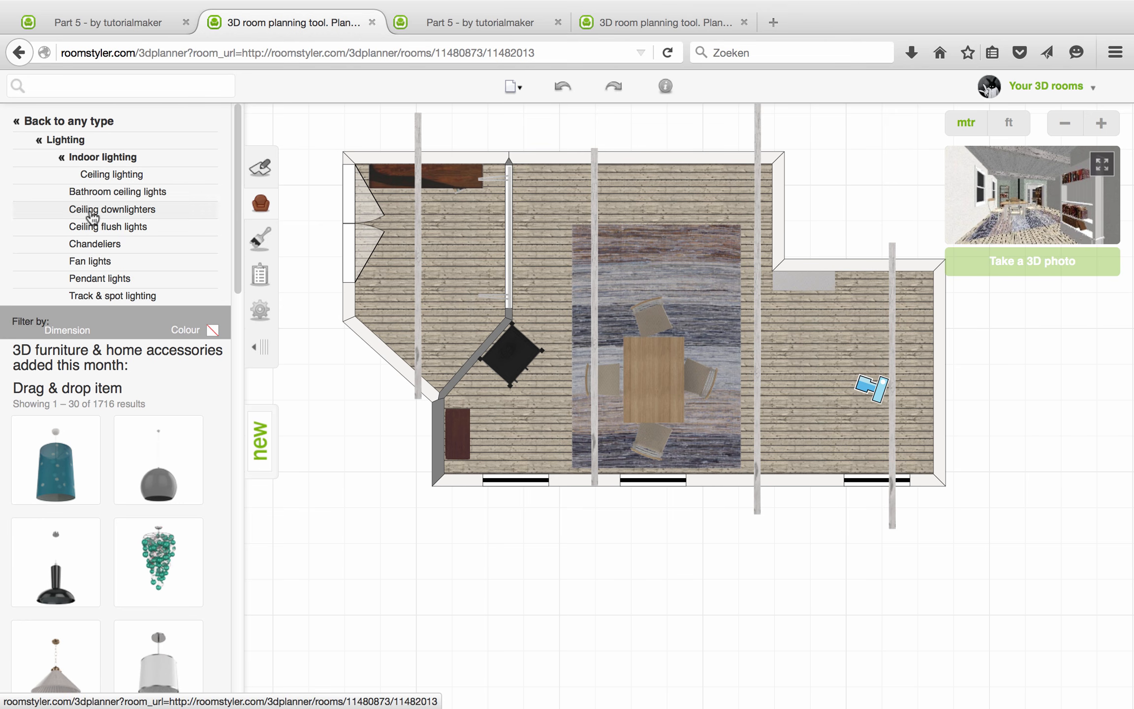
click(99, 279)
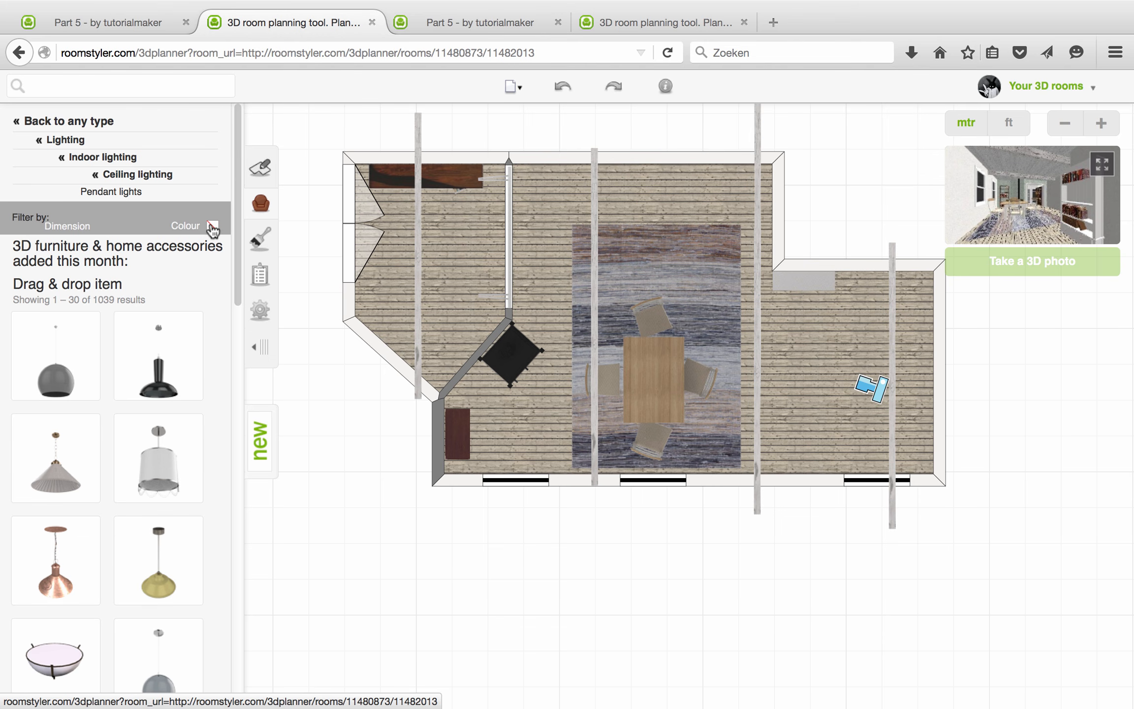
Filter the pendant lights by a light grey colour and look through the results for a lamp.
click(213, 228)
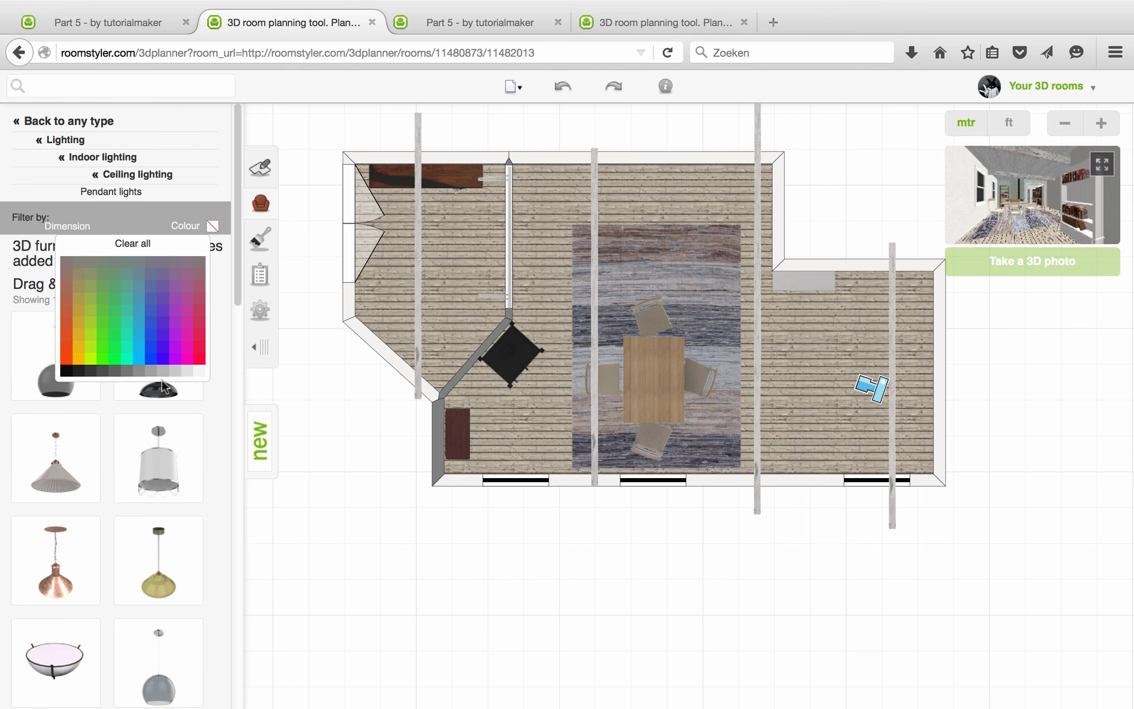
click(175, 377)
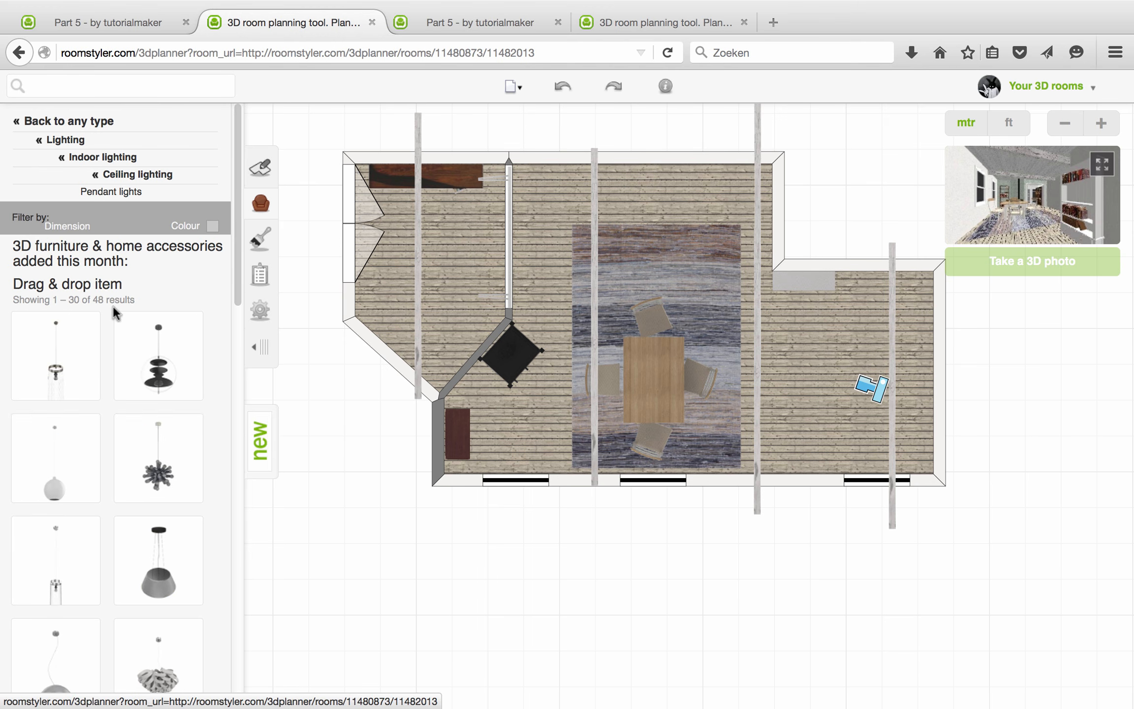
scroll(108, 400, down, 8)
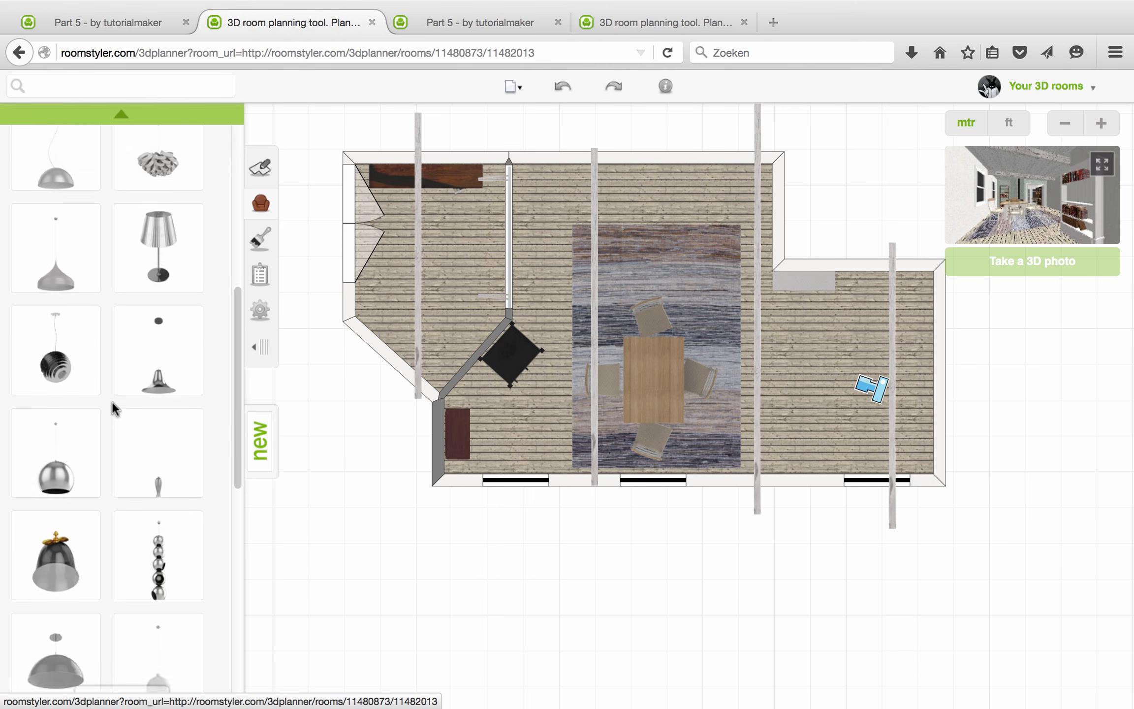
Hang the Panto Pendant 50cm White over the centre of the dining table and take a 3D photo of the room.
drag(151, 393, 654, 381)
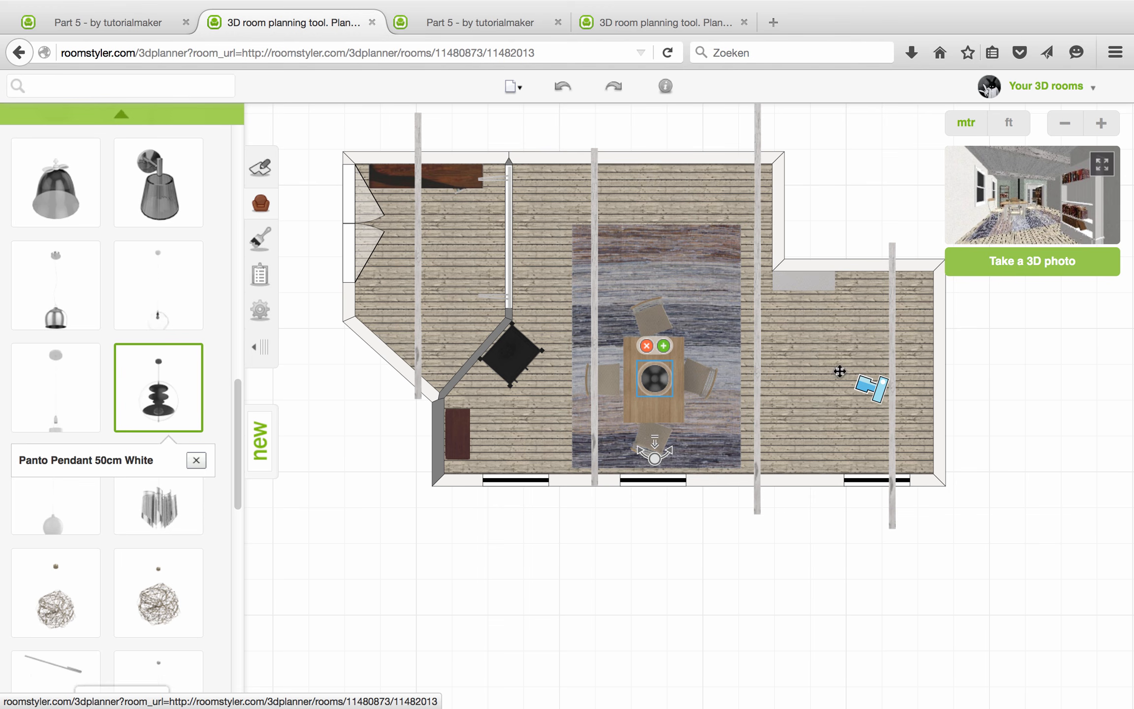
click(1026, 363)
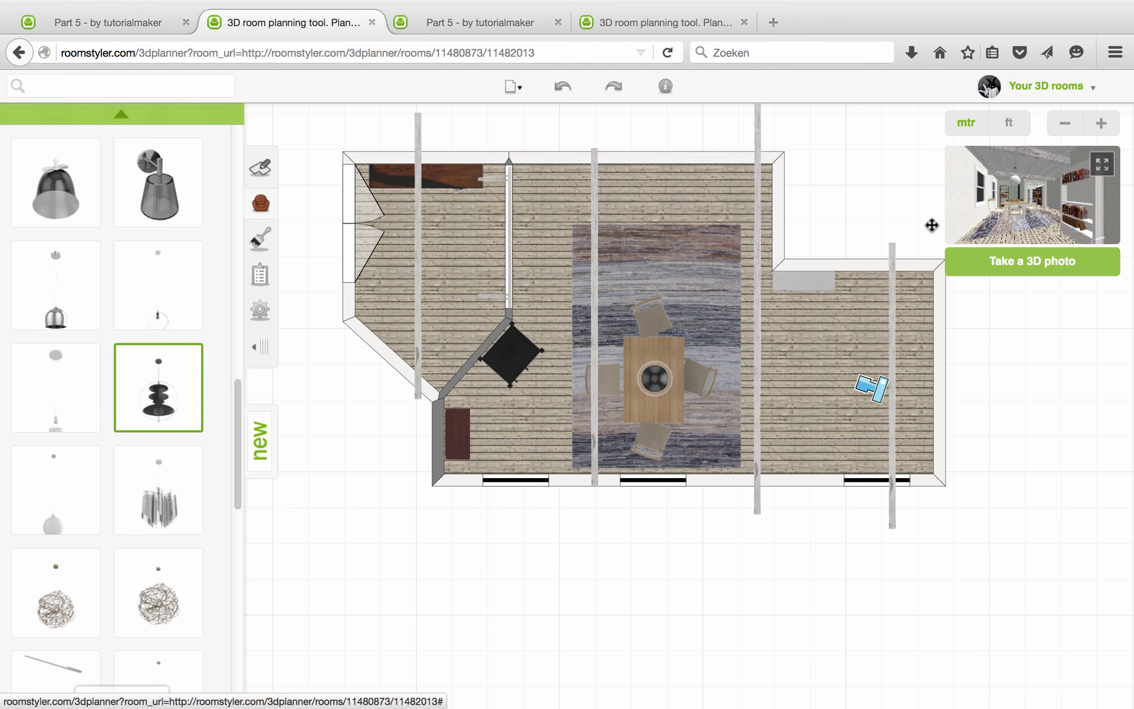
click(992, 262)
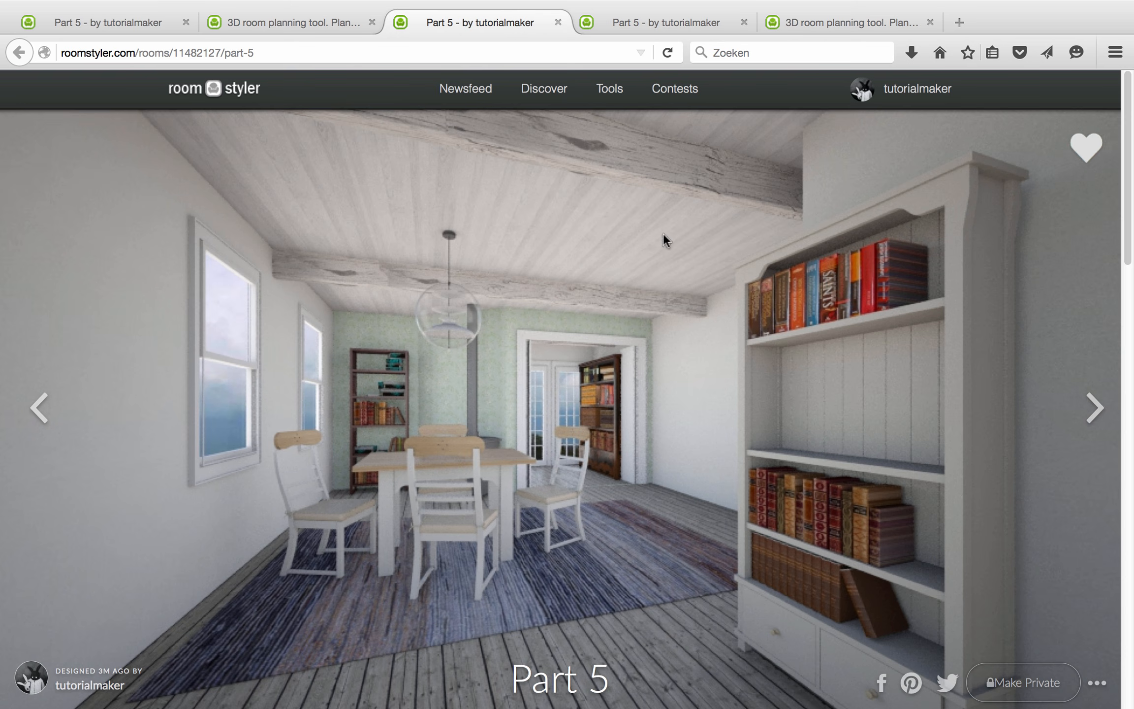
Return to the 3D planner, search the catalogue for "palm" and filter the results to a size of 1.85 m x 1.54 m.
click(337, 15)
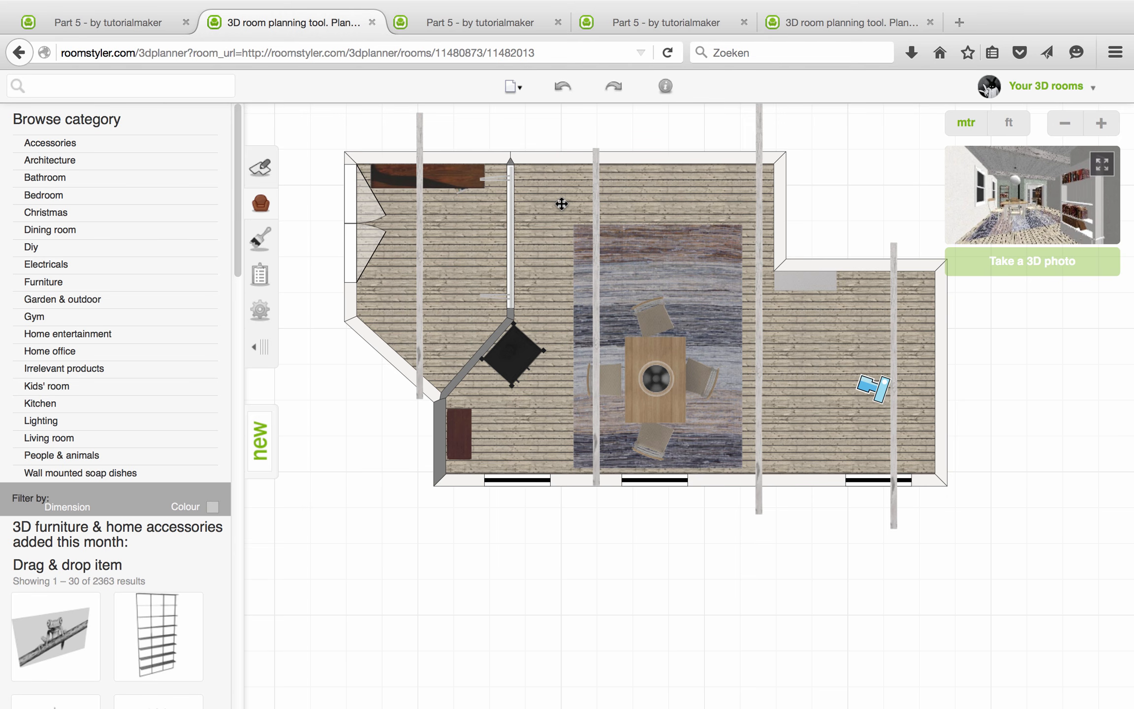
text(palm)
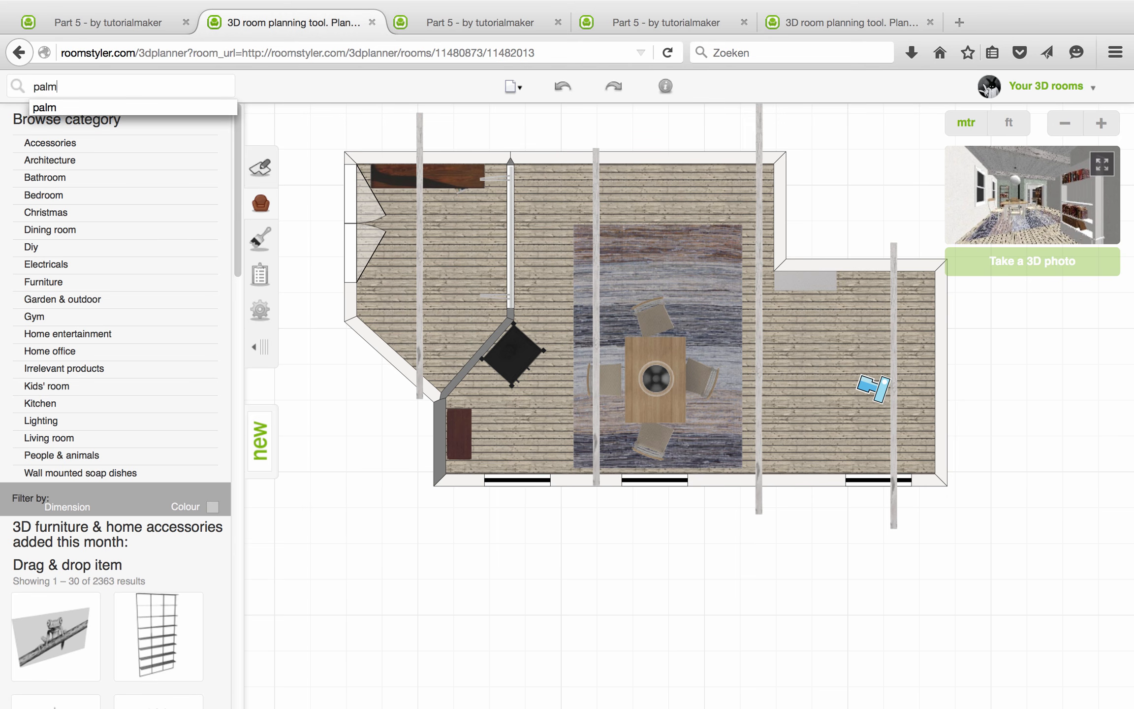
key(Return)
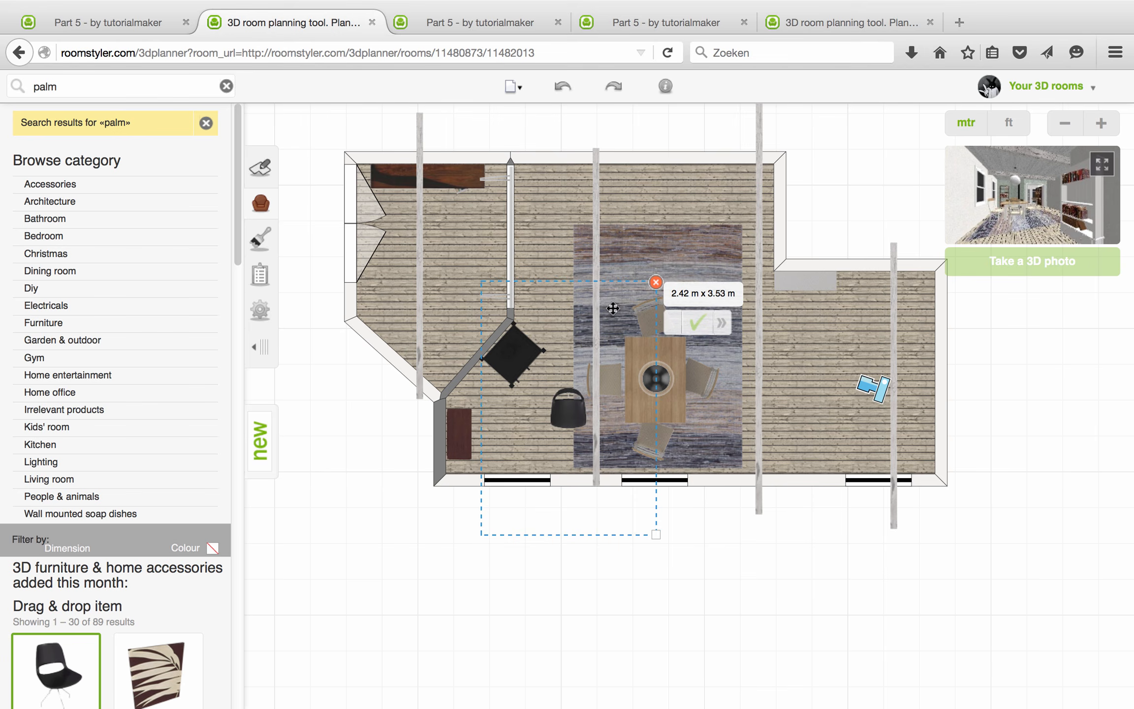
drag(613, 309, 646, 190)
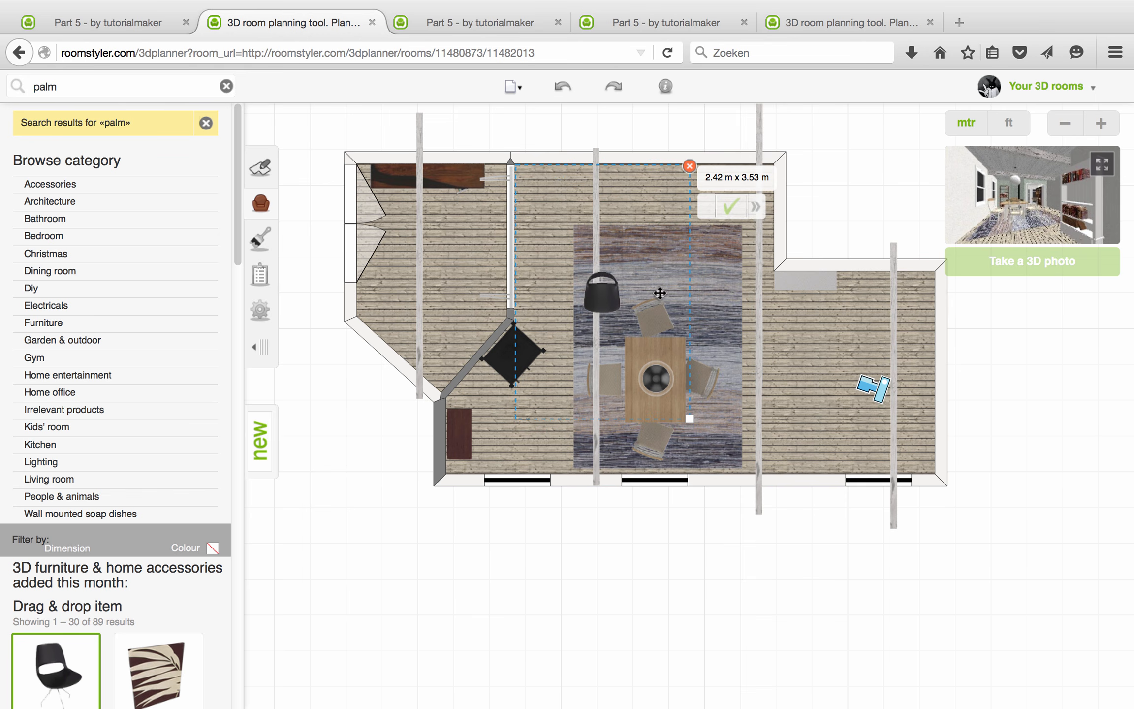
drag(688, 414, 648, 278)
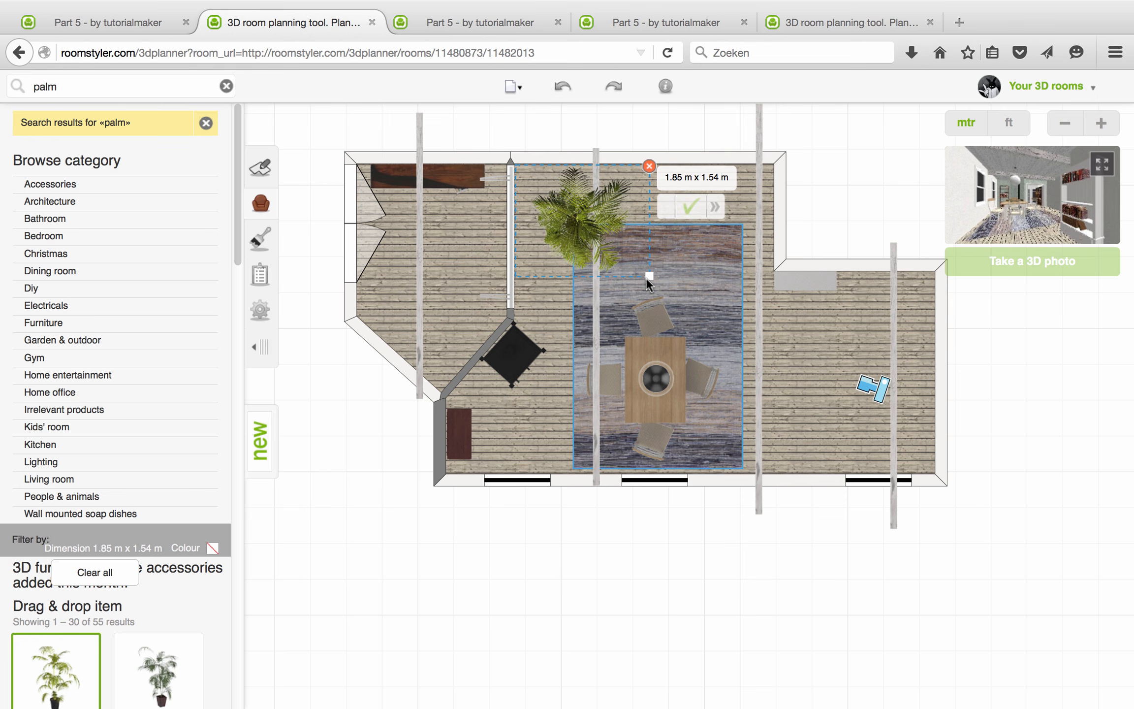
Place two different palms side by side next to the partition wall by the rug, rotating the Palm Areca slightly.
click(689, 207)
drag(566, 216, 543, 206)
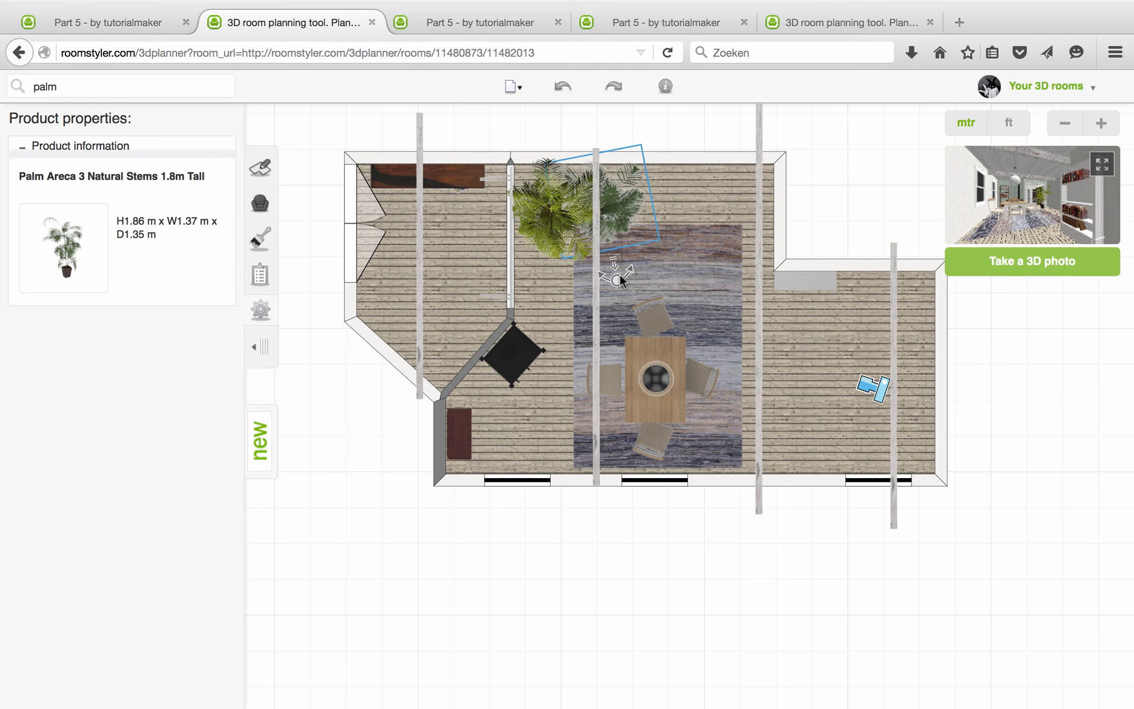
drag(619, 273, 622, 269)
drag(625, 202, 619, 196)
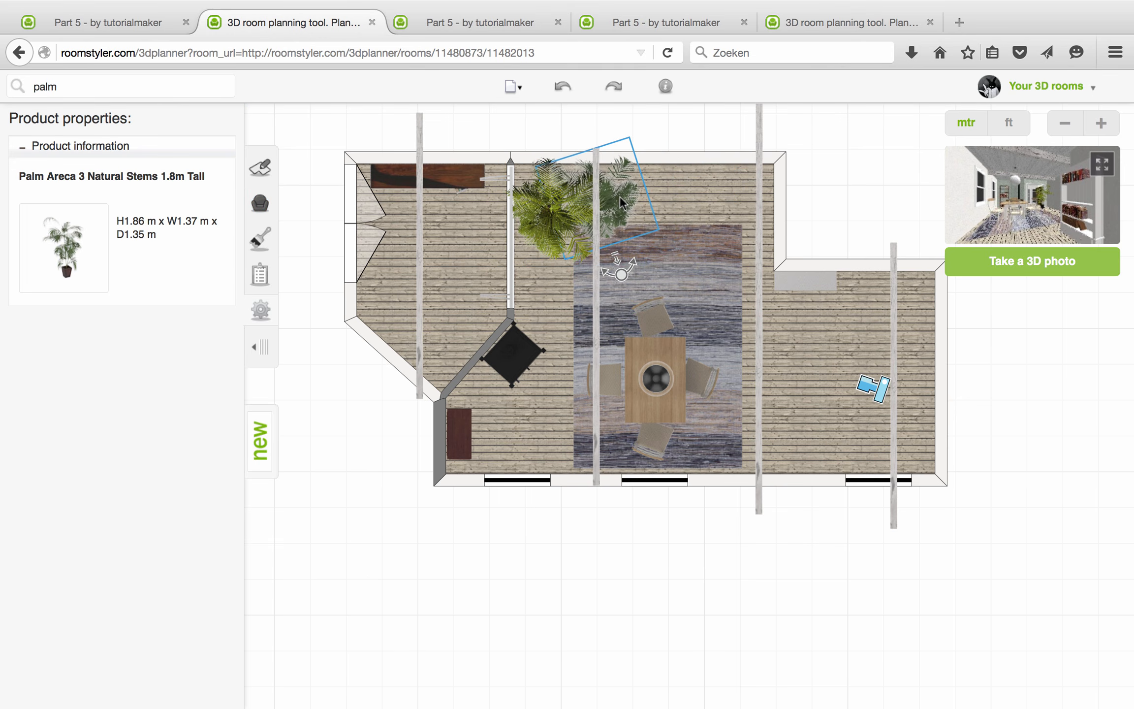
click(491, 136)
Search the catalogue for "plant" and filter the results to a size of about 0.88 m x 0.79 m.
double_click(63, 88)
text(plant)
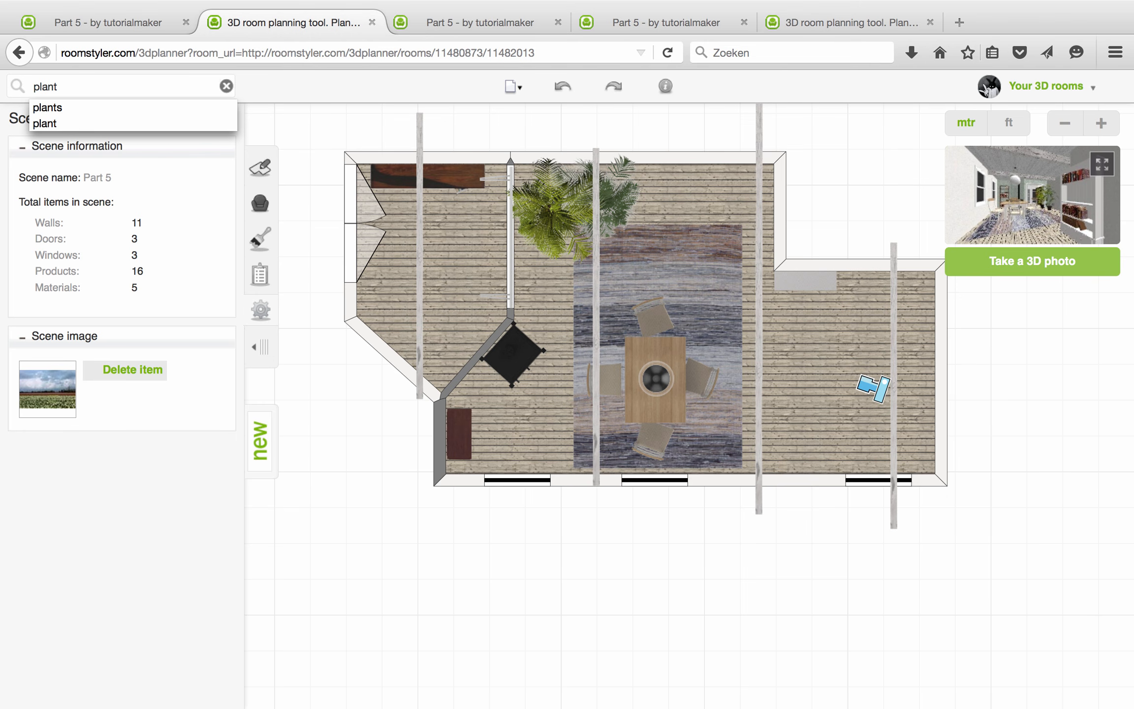
key(Return)
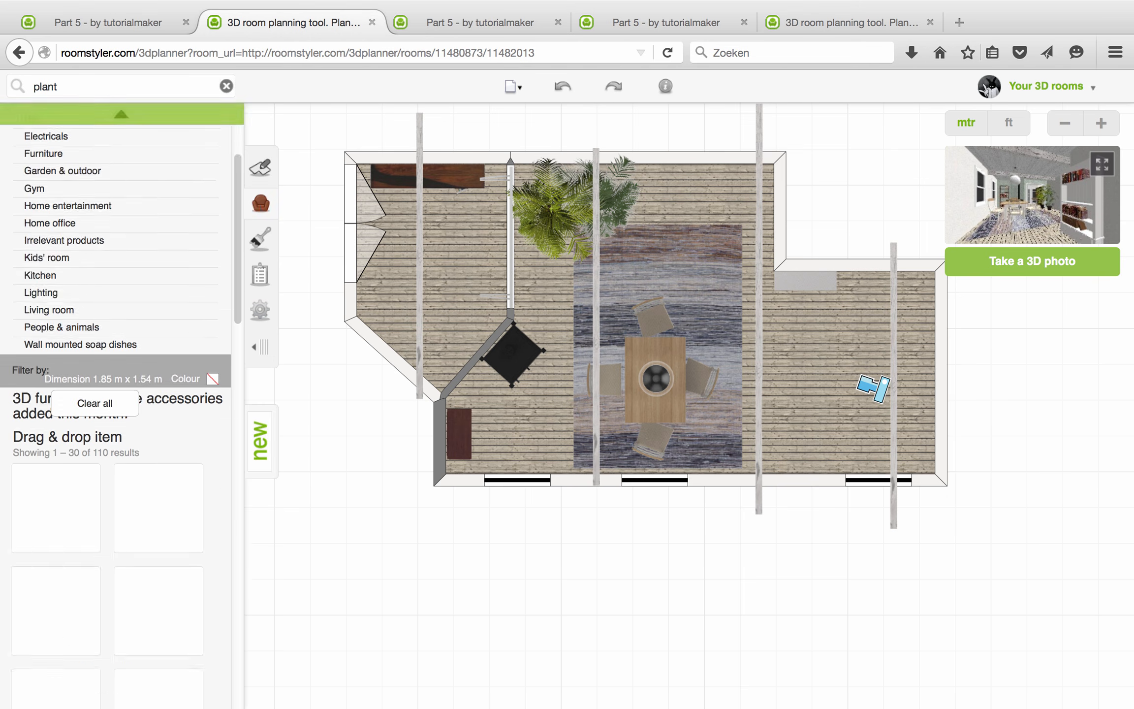
scroll(106, 339, down, 4)
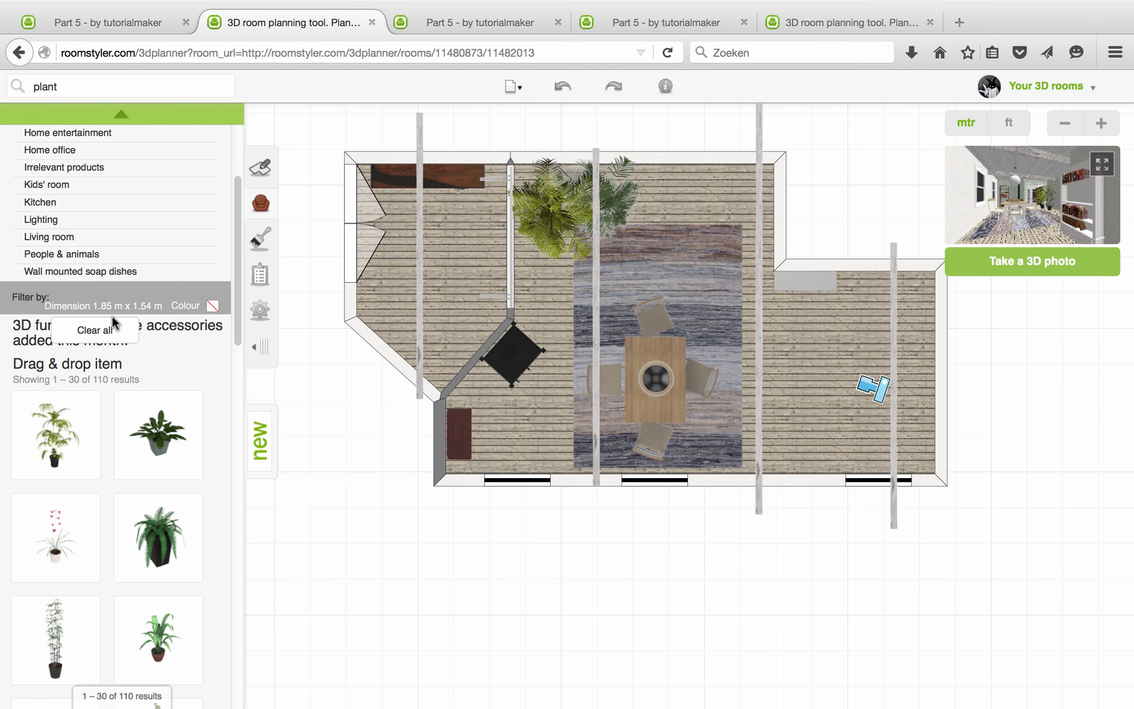
drag(501, 352, 592, 419)
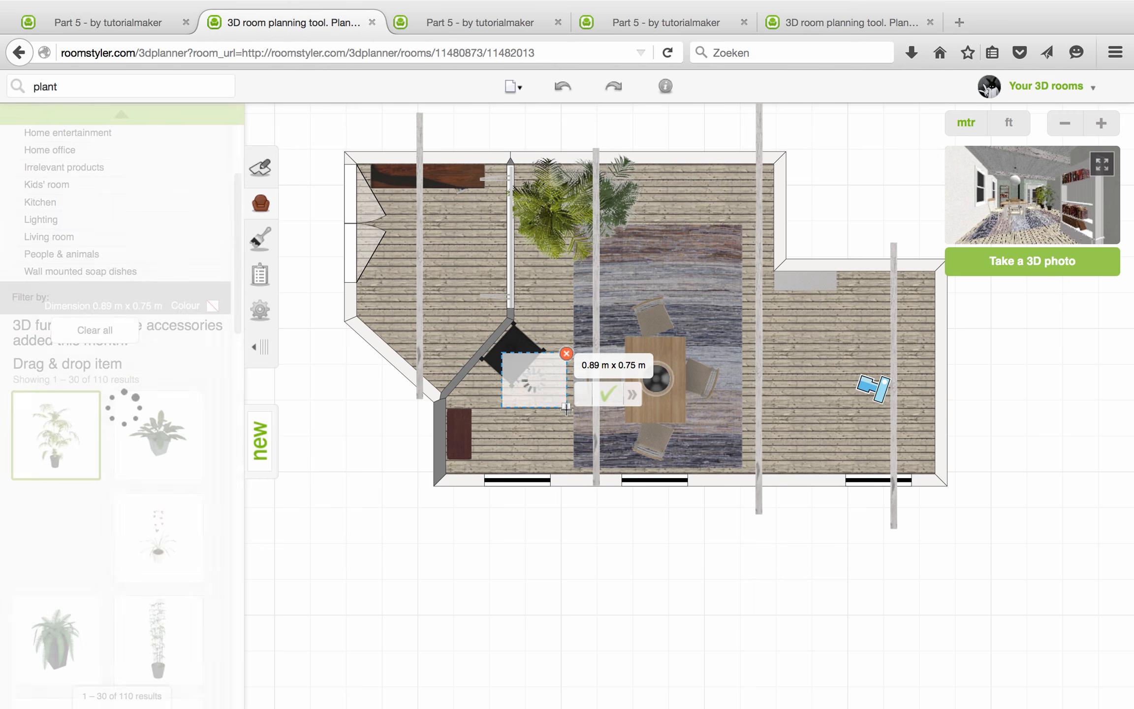
Place the 48cm potted silk rattlesnake plant in the room with the double doors and remove the dimension filter.
scroll(165, 494, down, 2)
scroll(165, 493, down, 8)
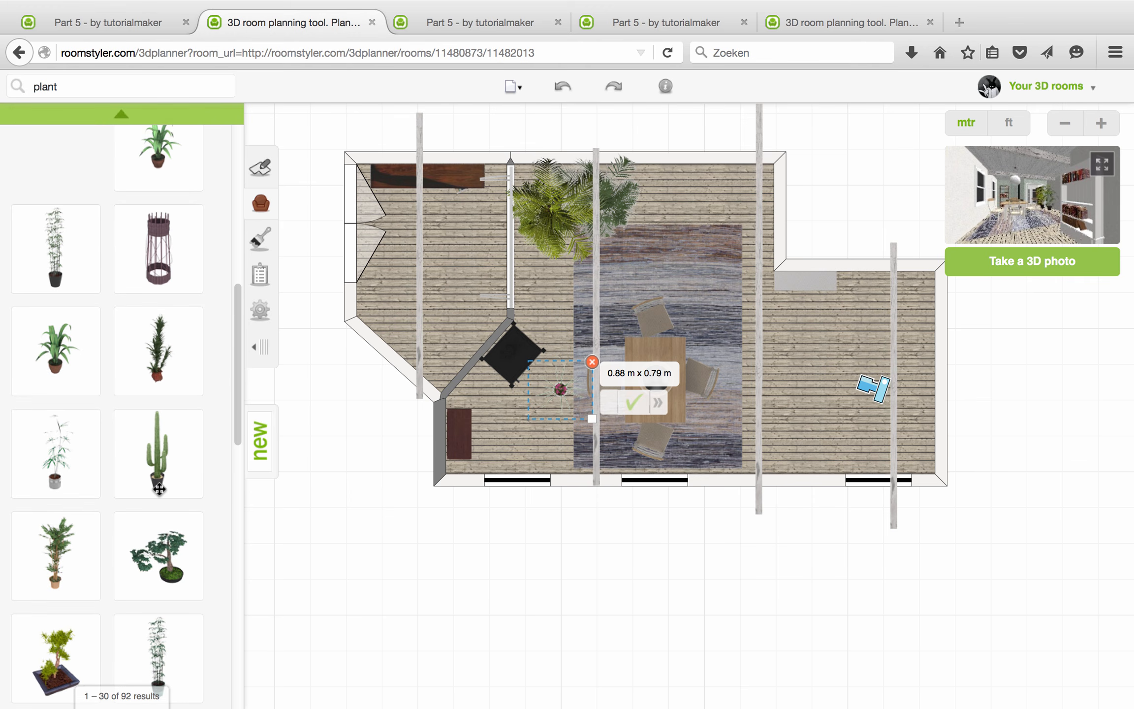
scroll(120, 481, down, 10)
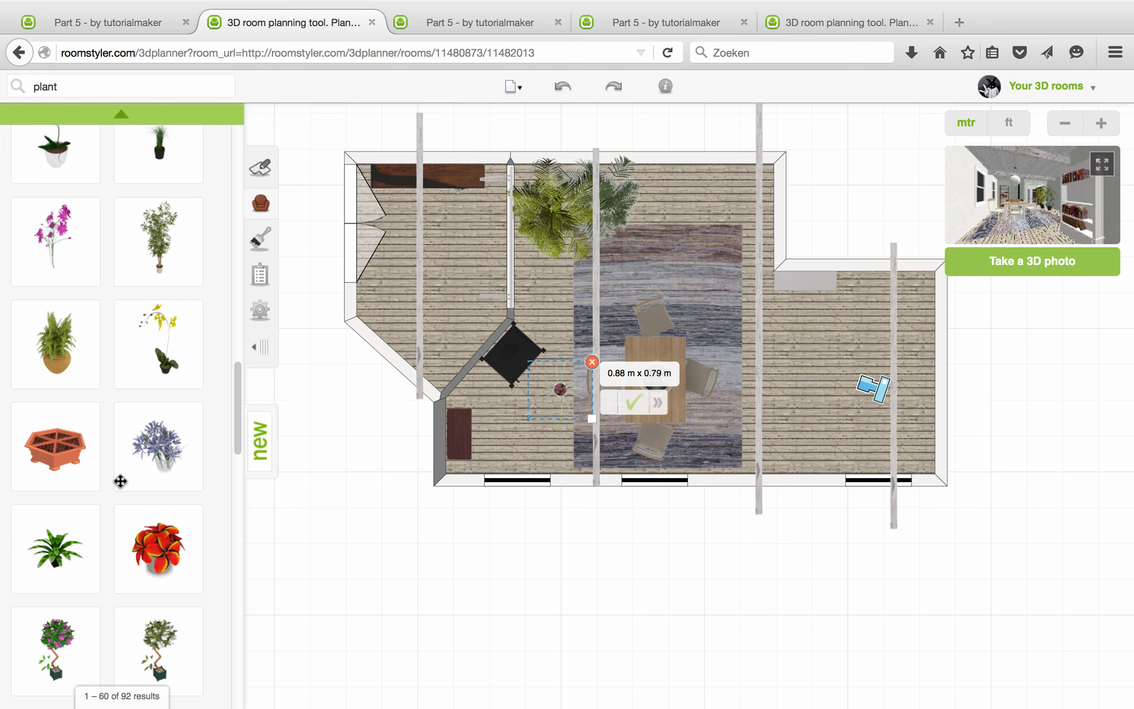
scroll(71, 566, down, 1)
drag(70, 562, 463, 310)
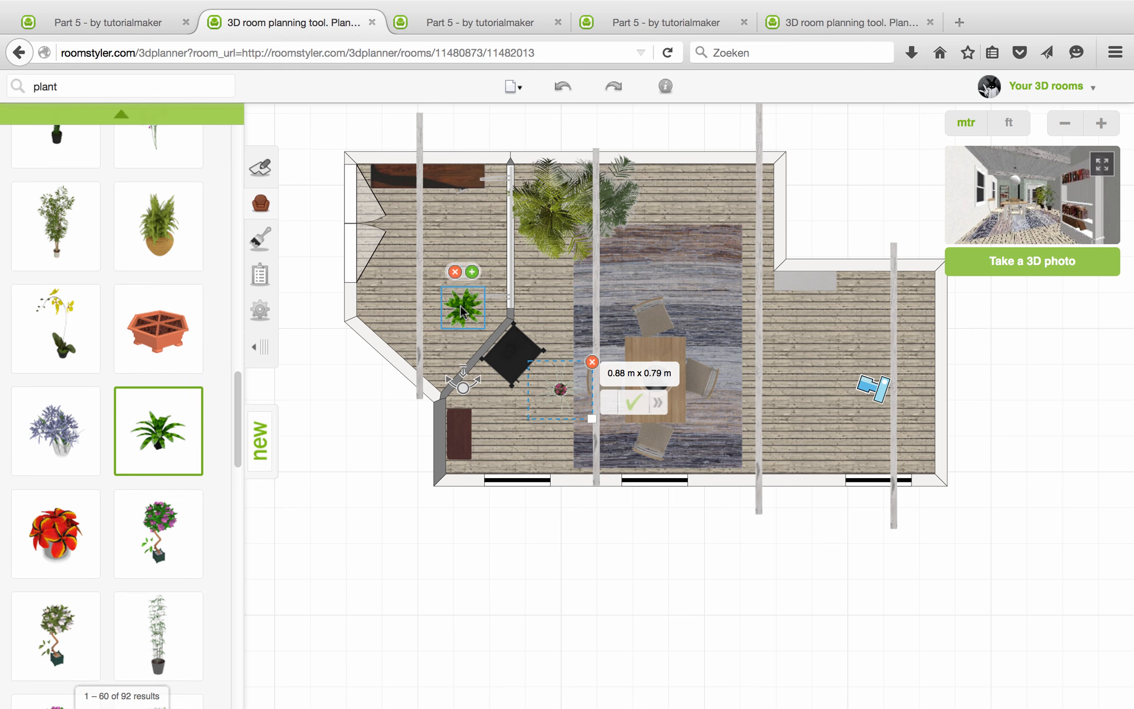
click(592, 362)
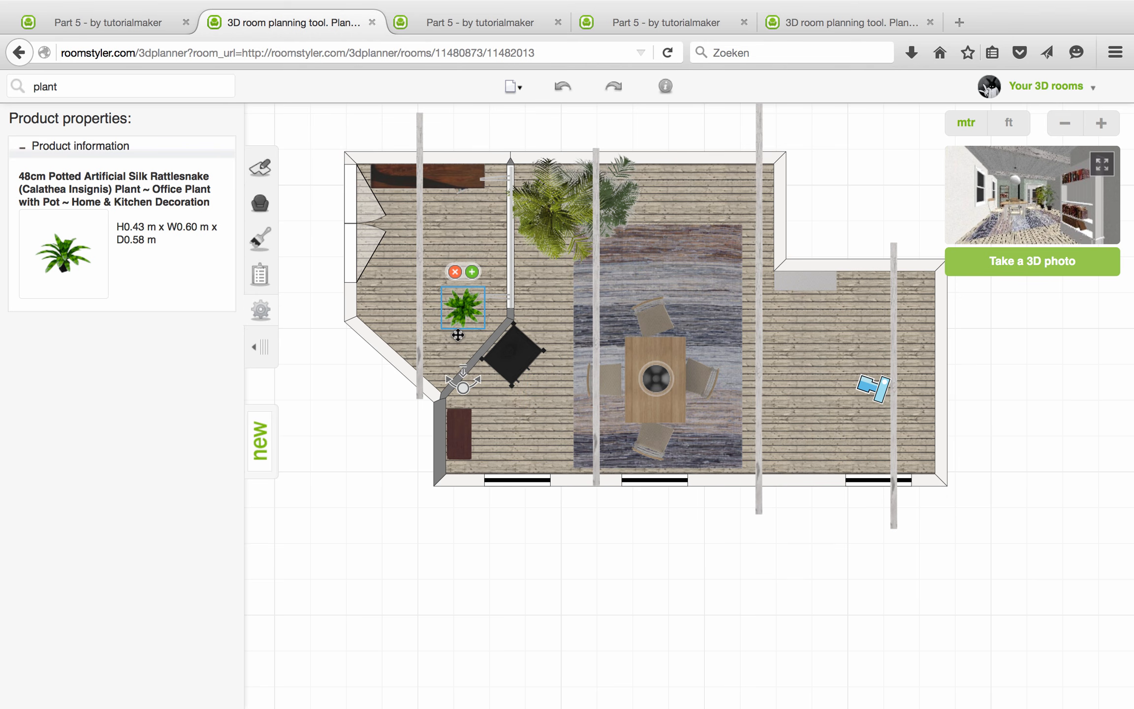
click(691, 269)
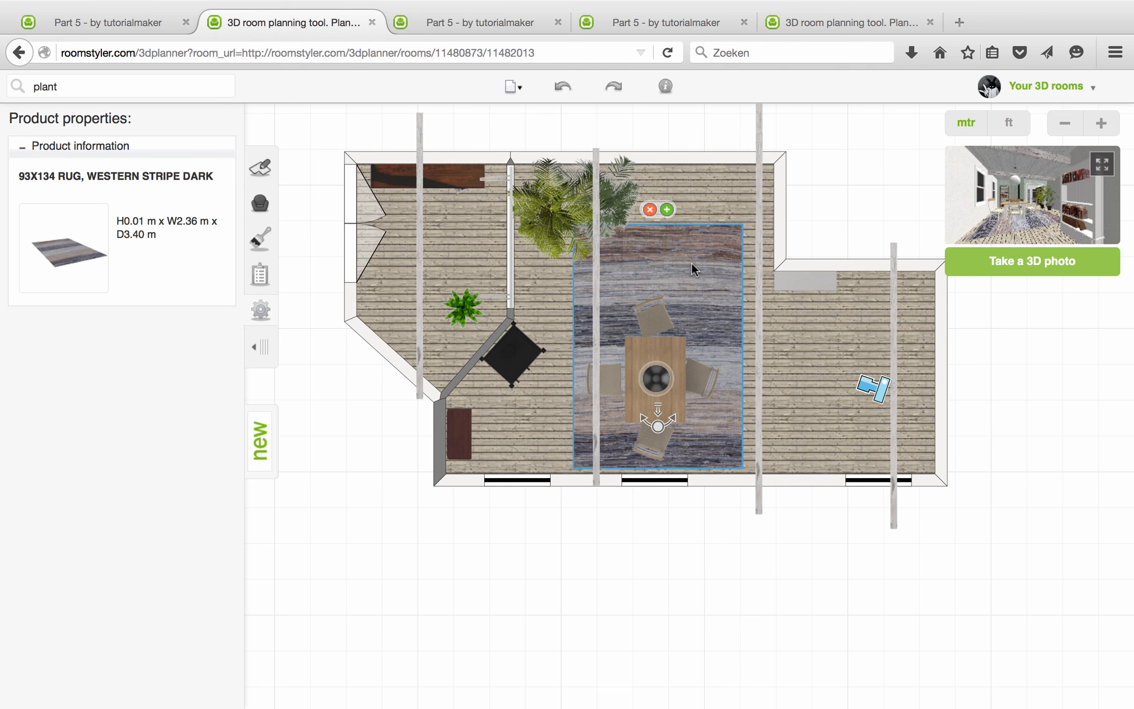
click(325, 509)
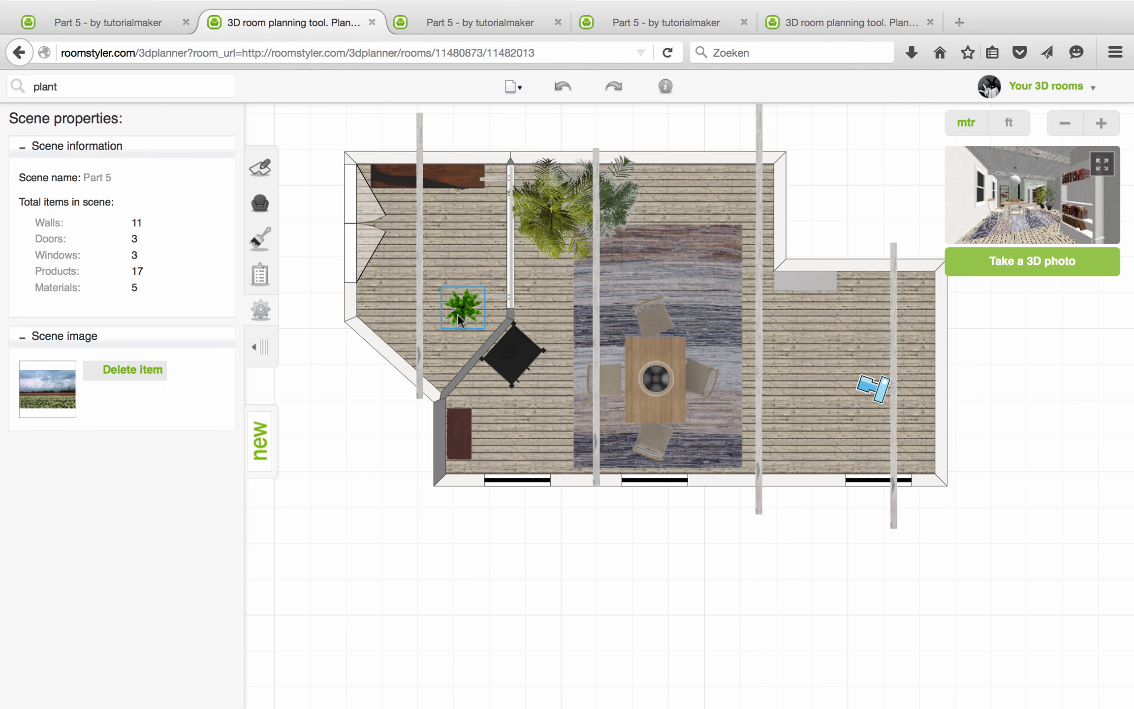
Try the potted plant on the rug beside the dining set and check it in the enlarged room preview.
drag(457, 313, 730, 310)
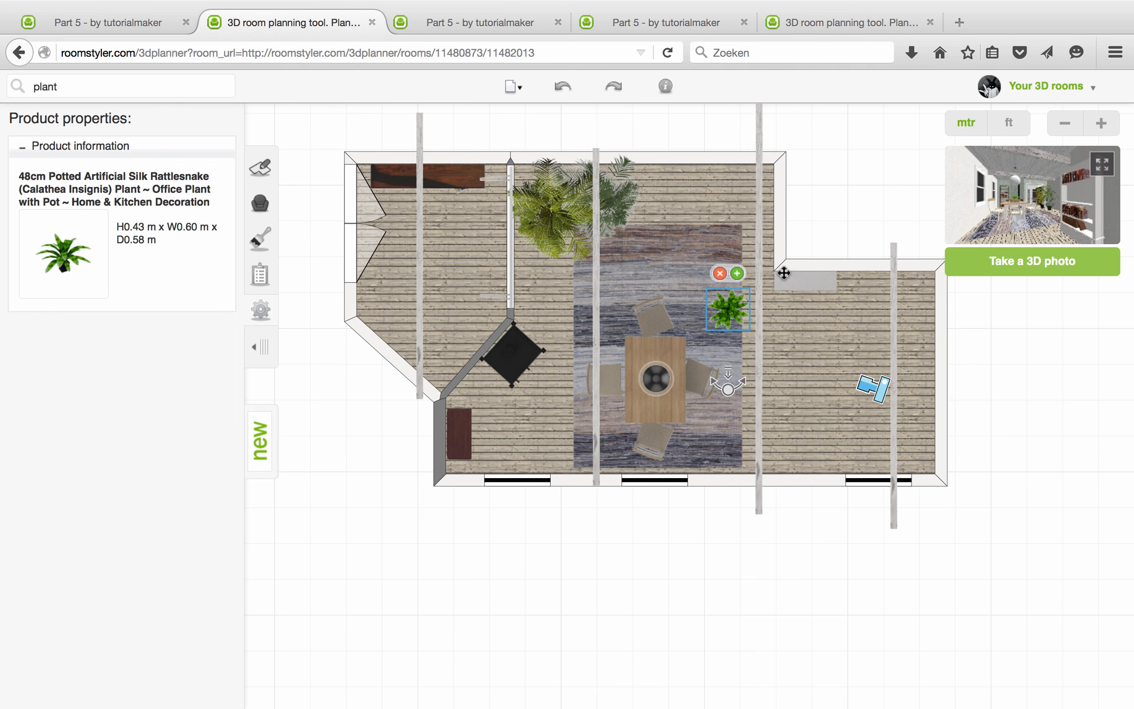
click(1093, 162)
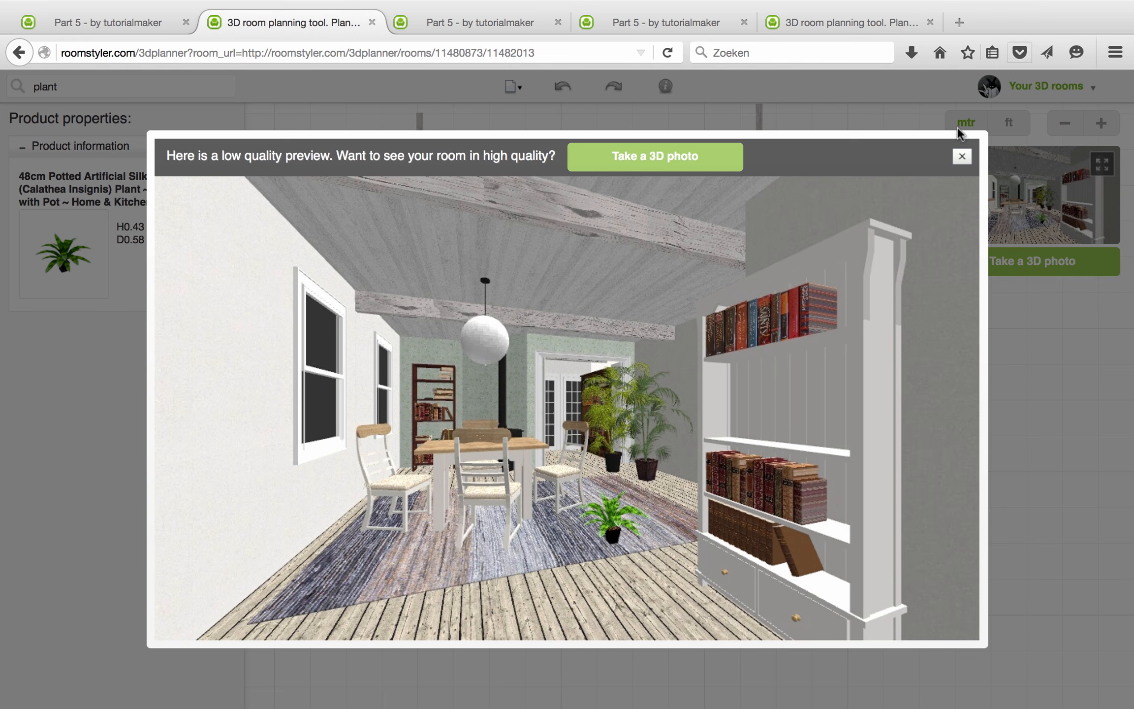
click(962, 156)
Move the potted plant to the centre of the dining table and check its placement in the enlarged preview.
drag(729, 310, 659, 373)
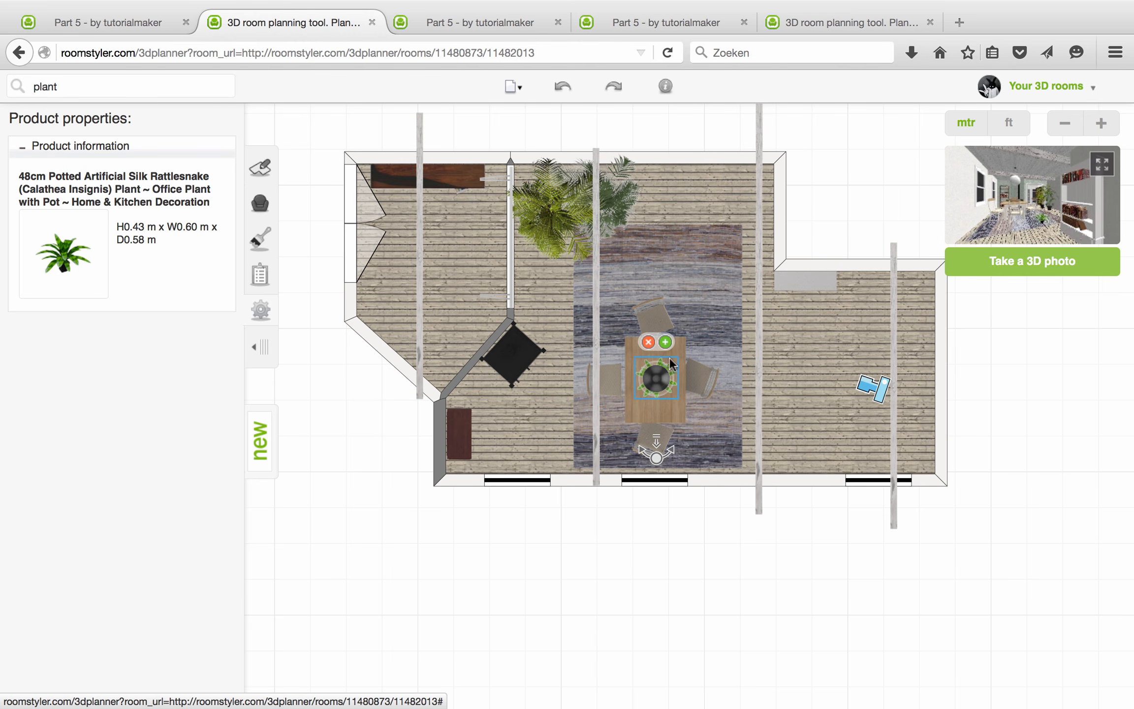
click(1102, 163)
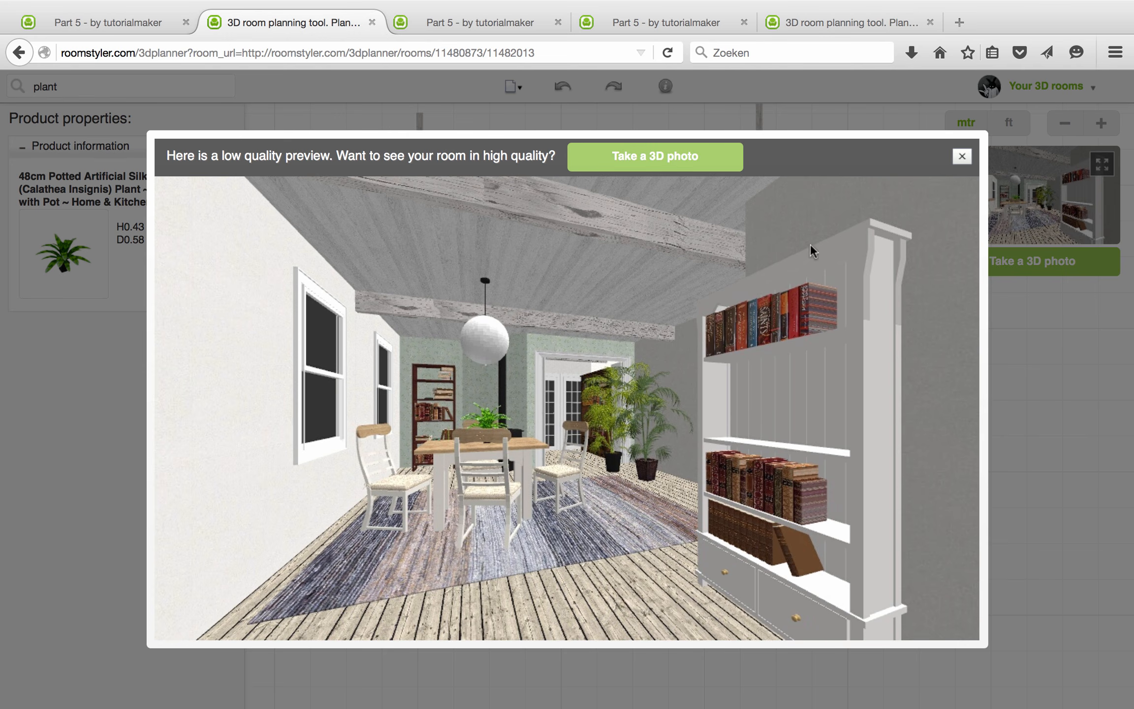
click(964, 156)
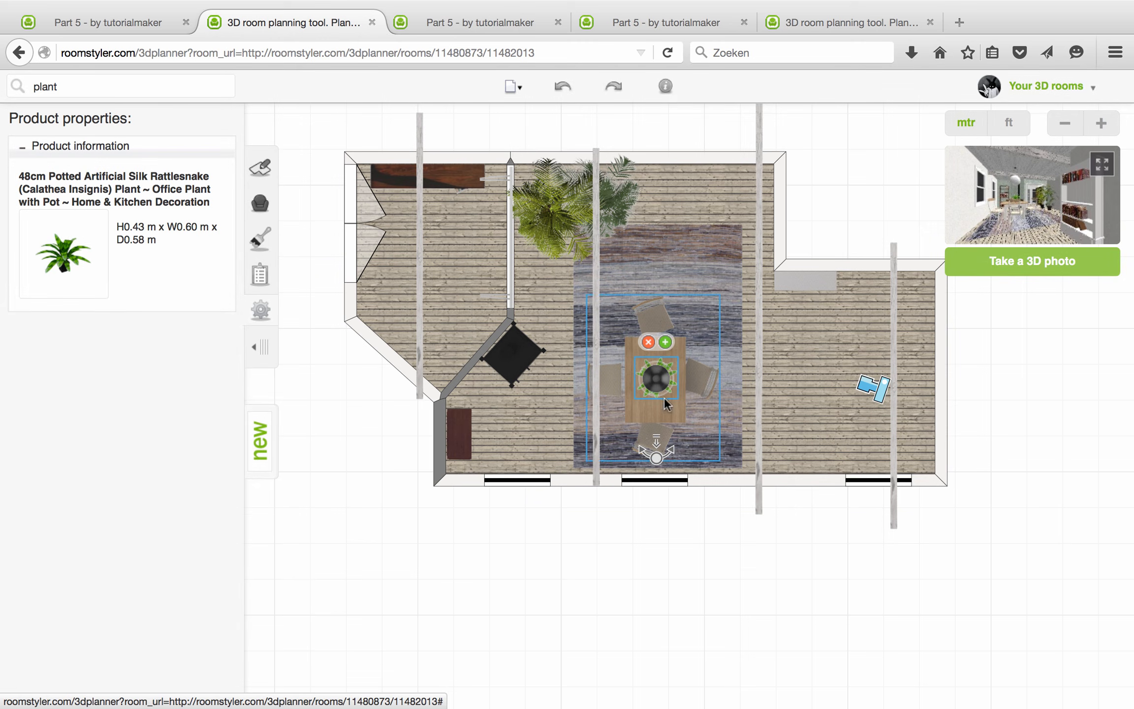
Duplicate the table plant, set the copy on the dark bookcase in the corner and check it in the preview.
click(672, 345)
drag(679, 347, 461, 429)
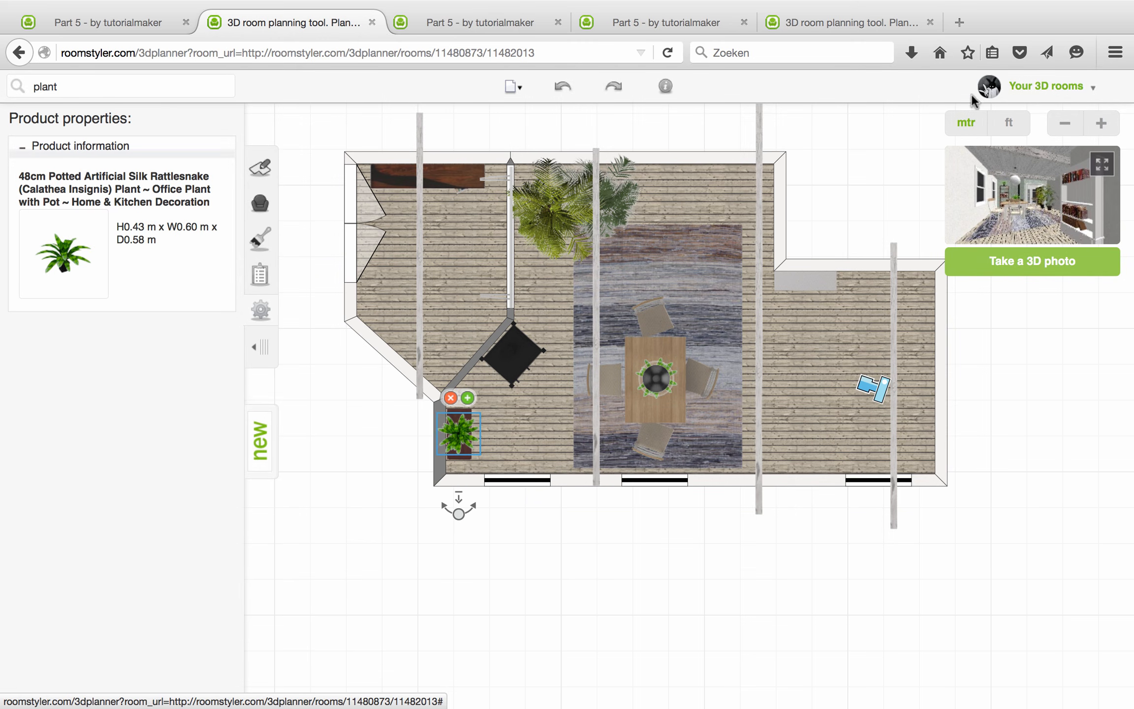
click(1109, 165)
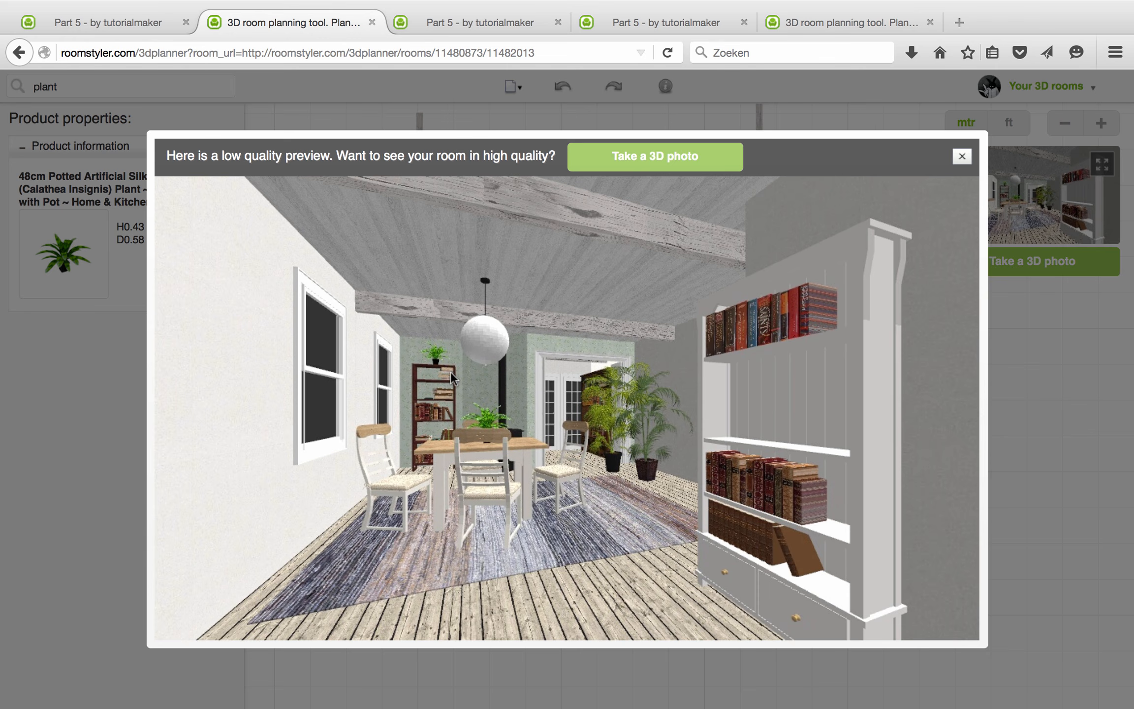
click(962, 156)
Duplicate the bookcase plant, set the copy in the white bookcase and check it in the preview.
click(468, 397)
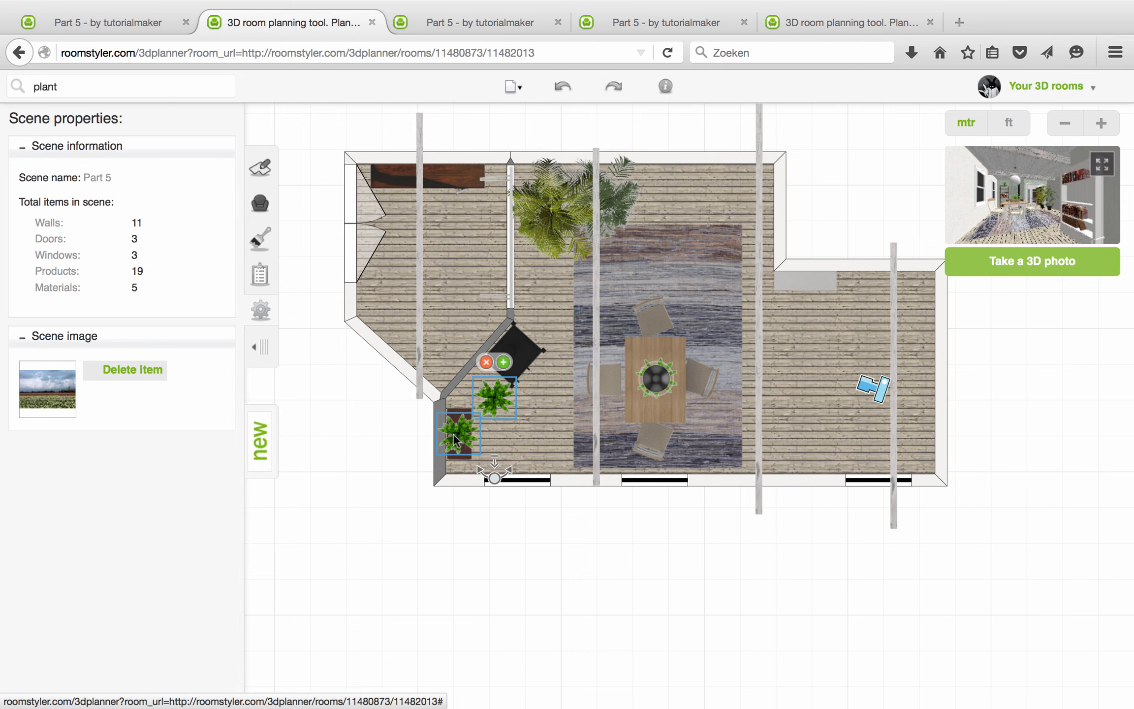
drag(494, 405, 805, 287)
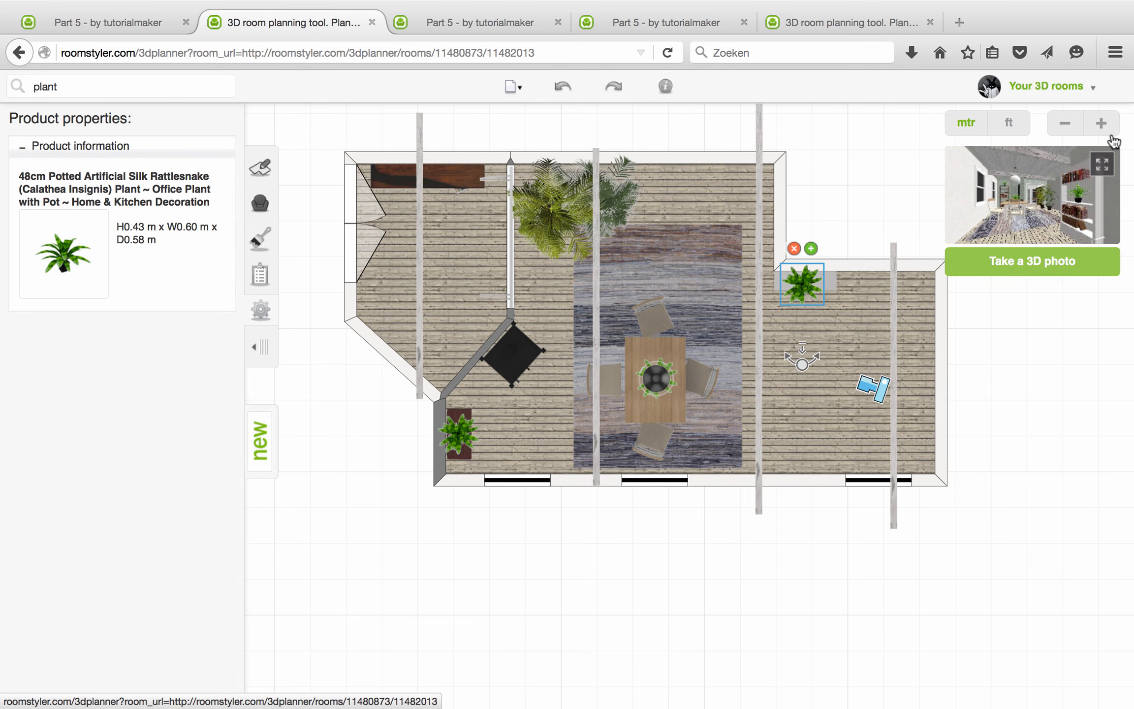
click(1102, 164)
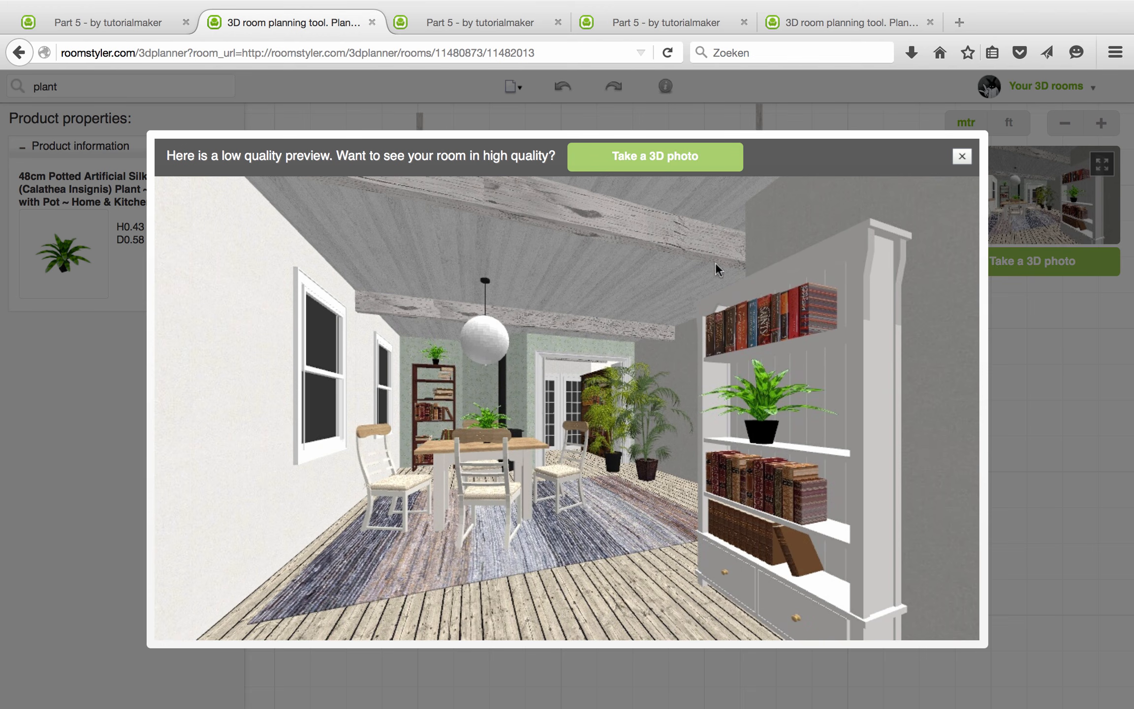
click(960, 157)
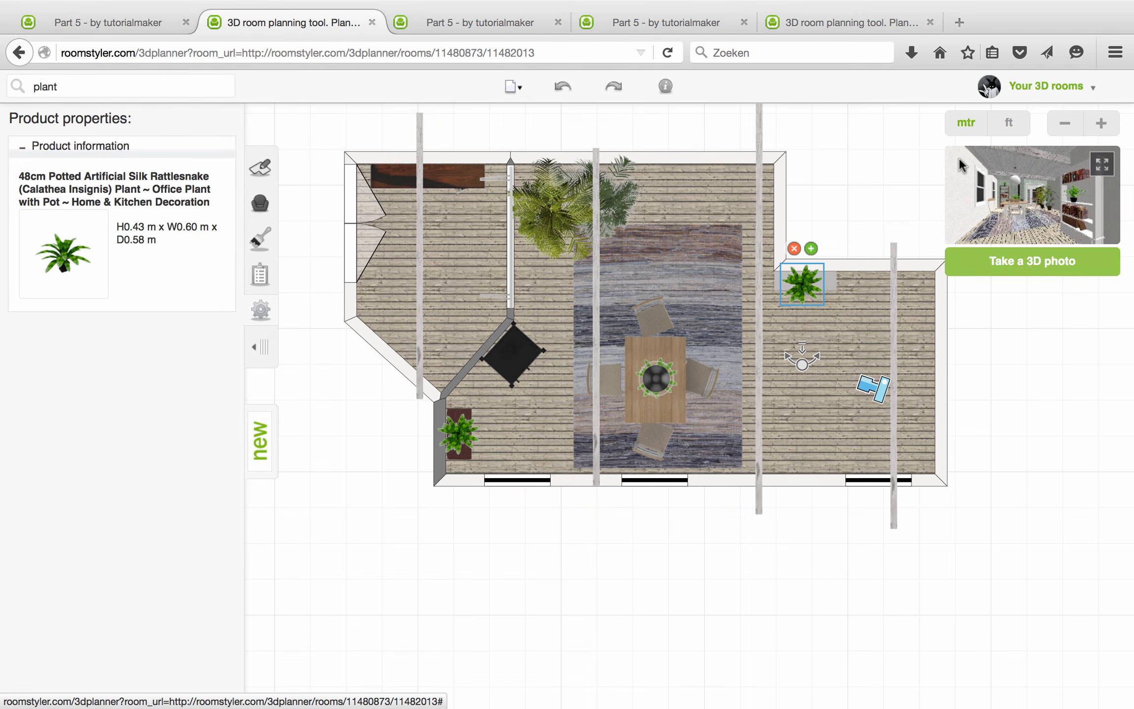
click(549, 622)
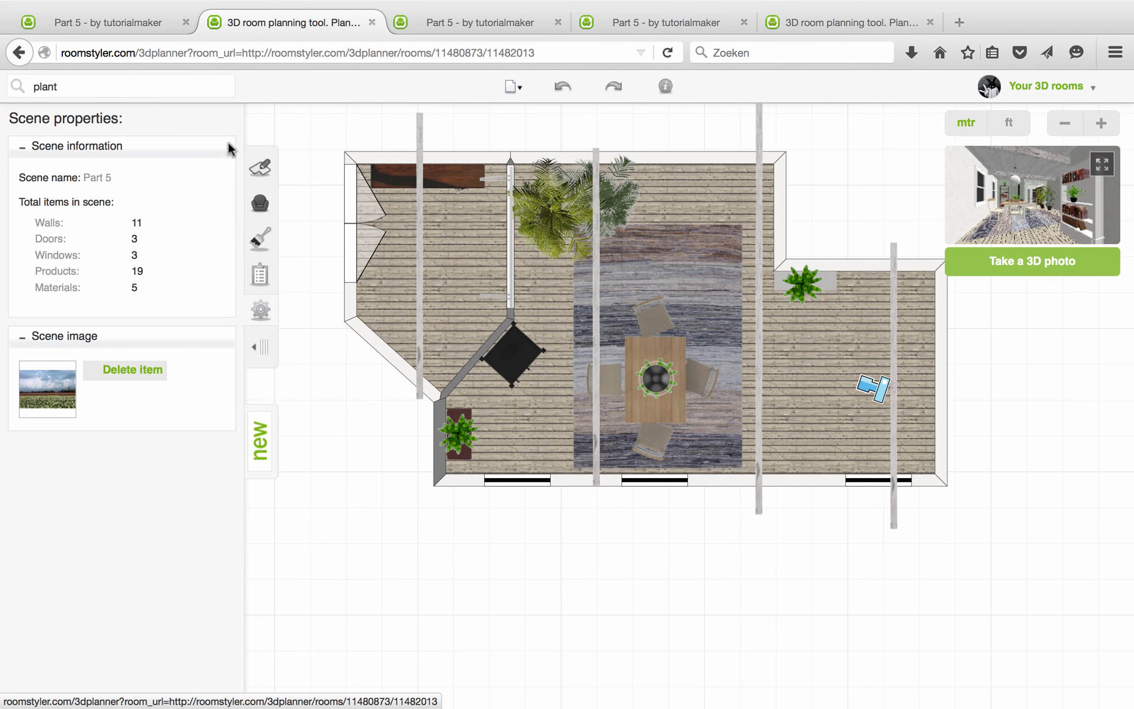
Search the catalogue for "art" and hang the tall framed Wall Art on the long window wall, just past the middle window.
triple_click(127, 86)
text(art)
key(Return)
scroll(167, 344, down, 3)
click(170, 228)
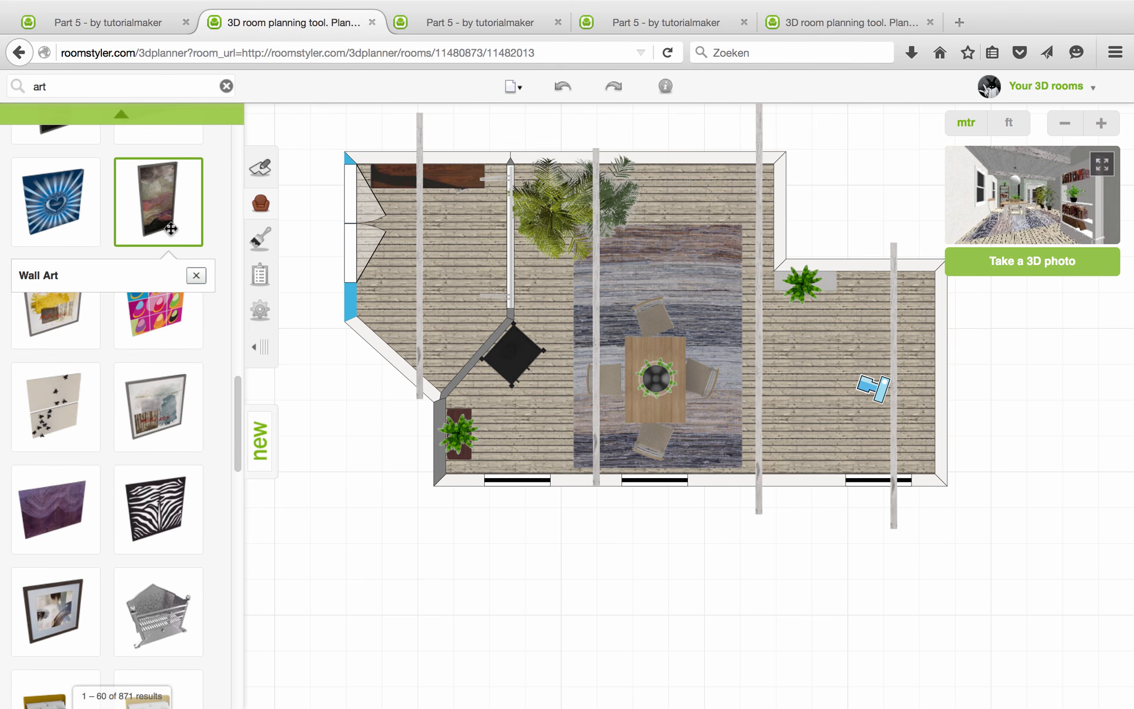
drag(170, 228, 746, 426)
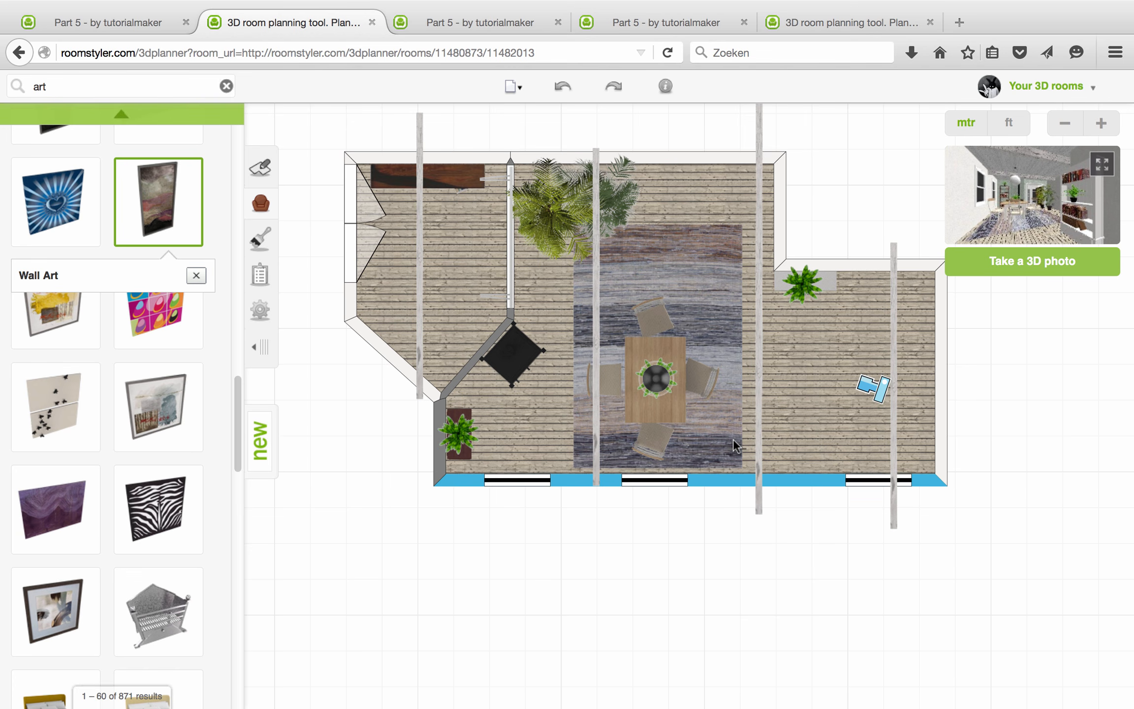
drag(727, 456, 713, 469)
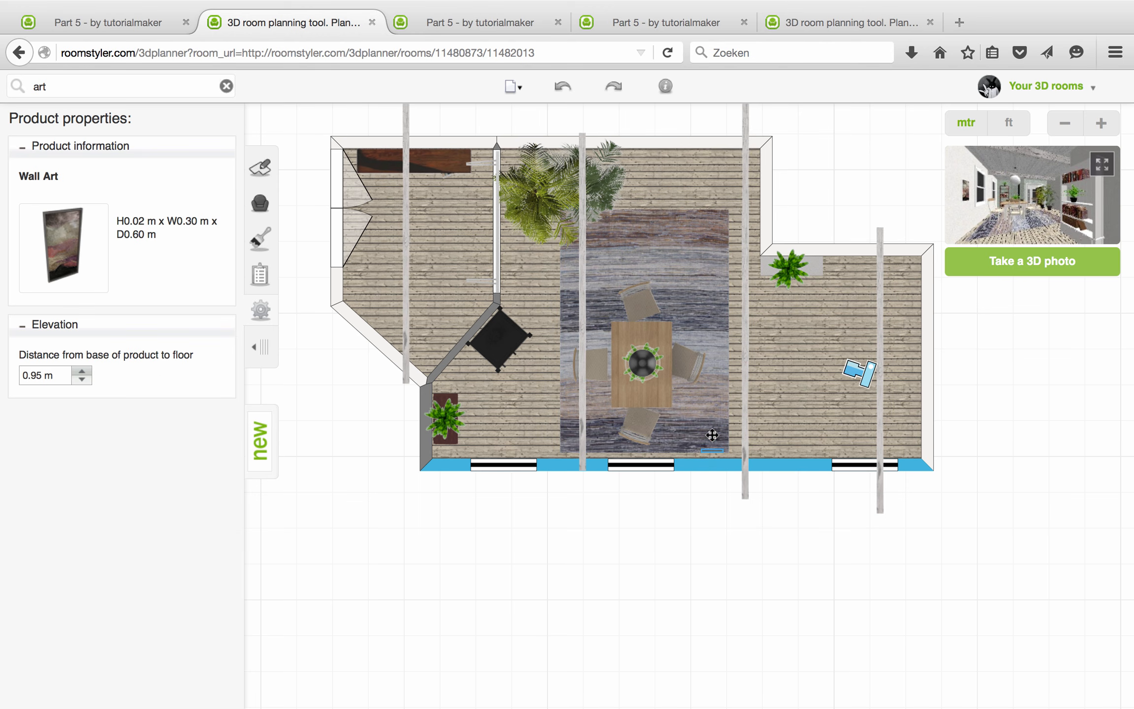
click(693, 584)
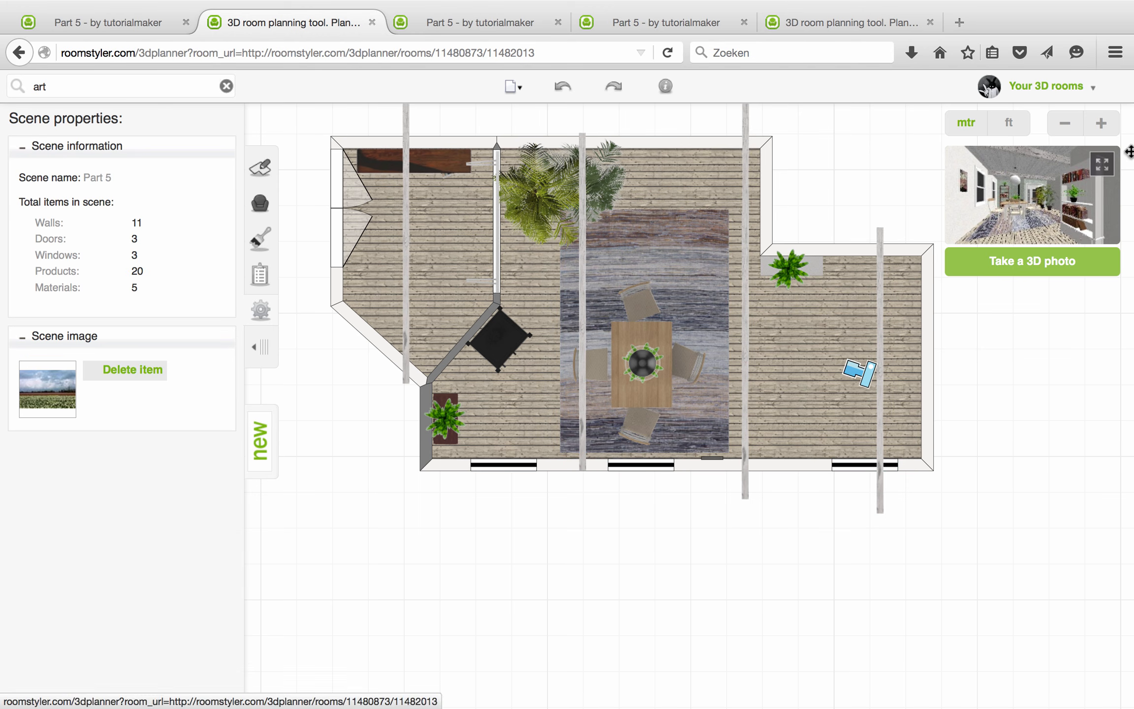
Take a 3D photo of the room with the plants and wall art and reload its Part 5 page.
click(1058, 262)
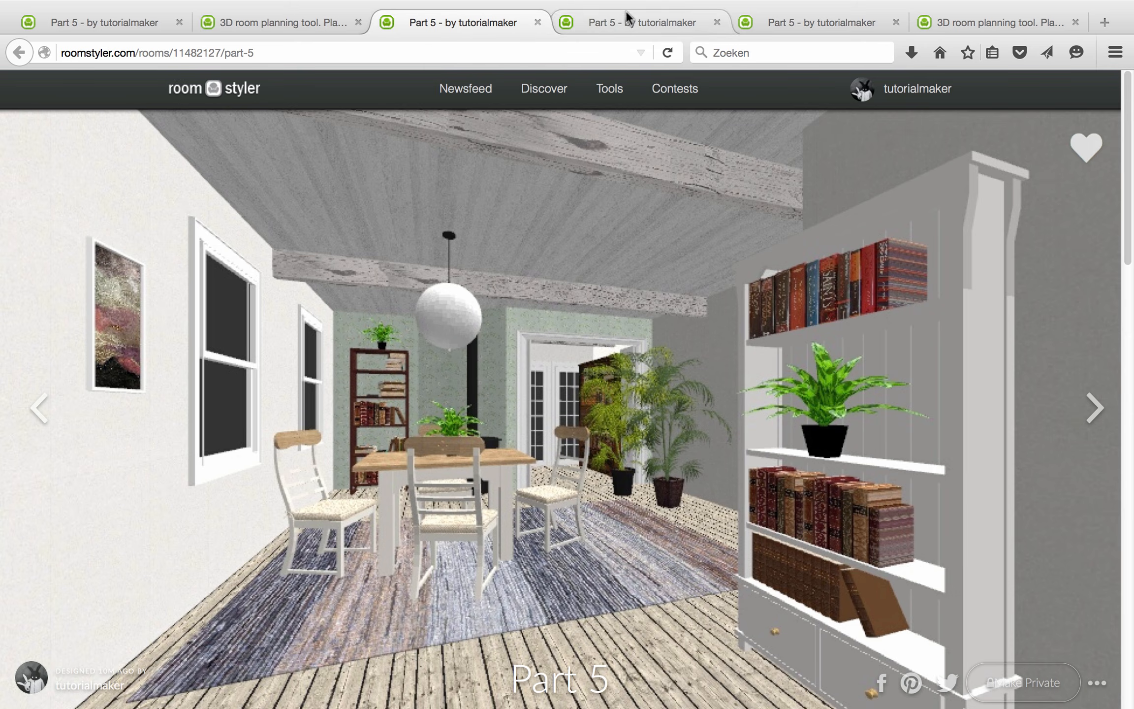
click(669, 52)
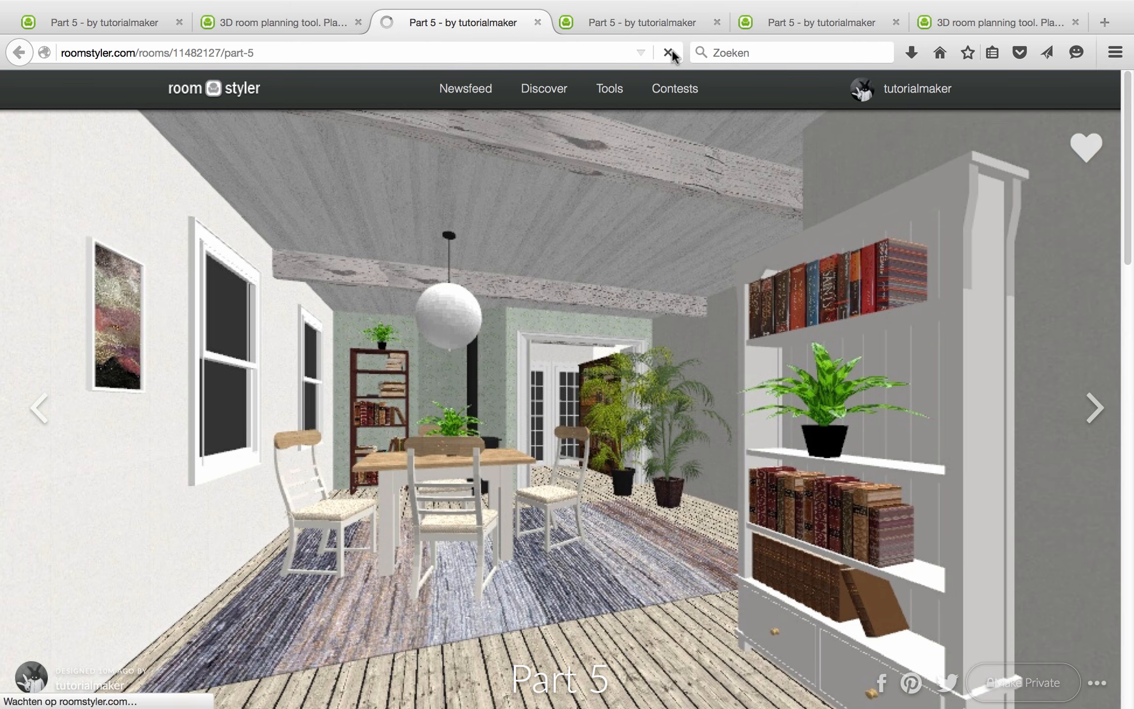